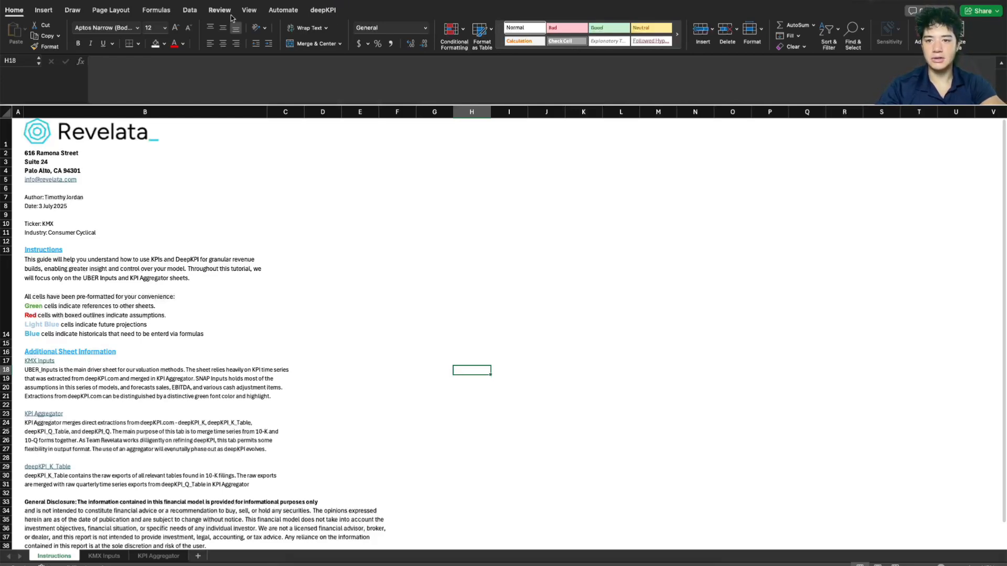
# Step: Open the deepKPI search, look up the ticker KMX (Carmax Inc), and show the KPIs reported in tables
pyautogui.click(322, 10)
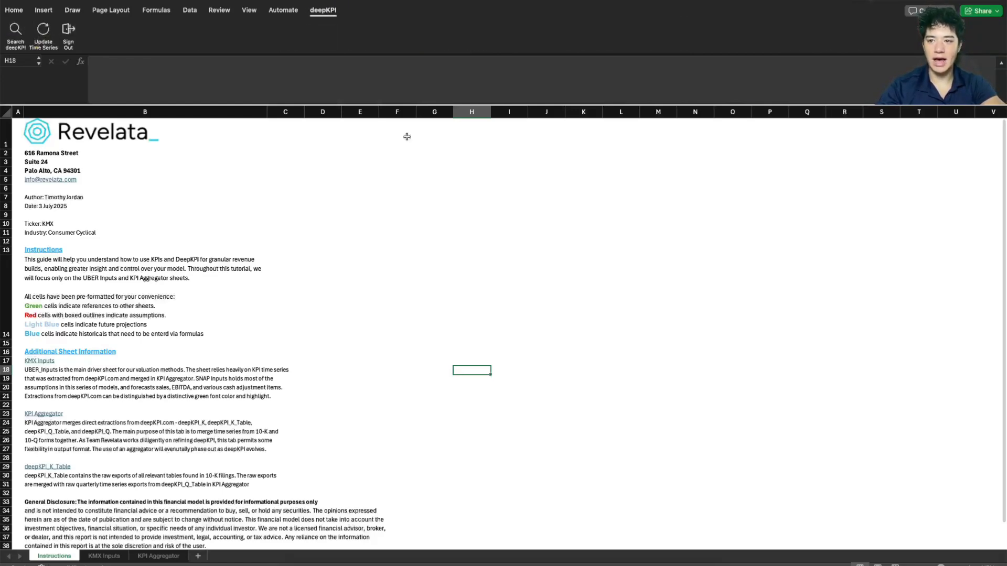
pyautogui.click(16, 32)
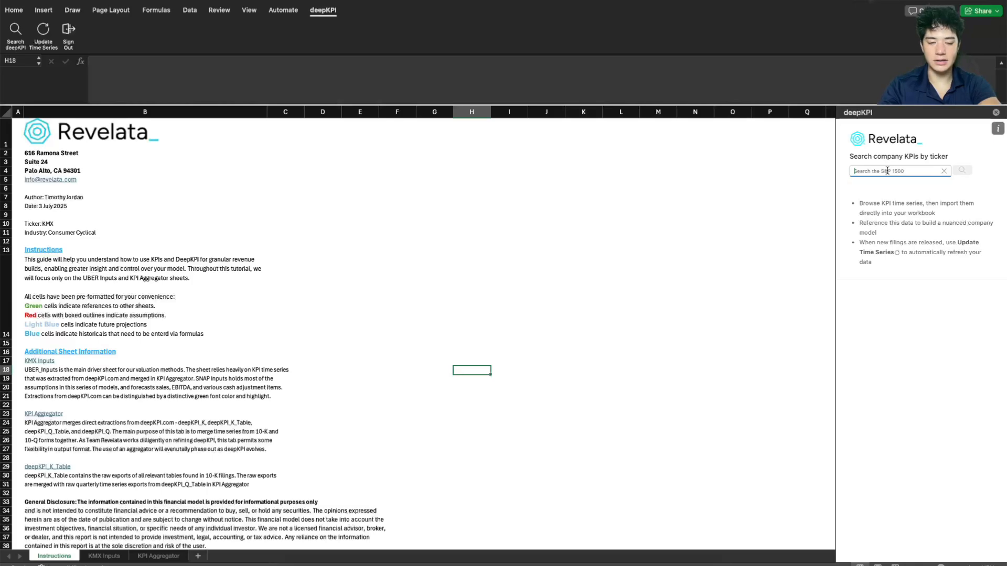
pyautogui.write('kmx')
pyautogui.press('Return')
pyautogui.click(968, 172)
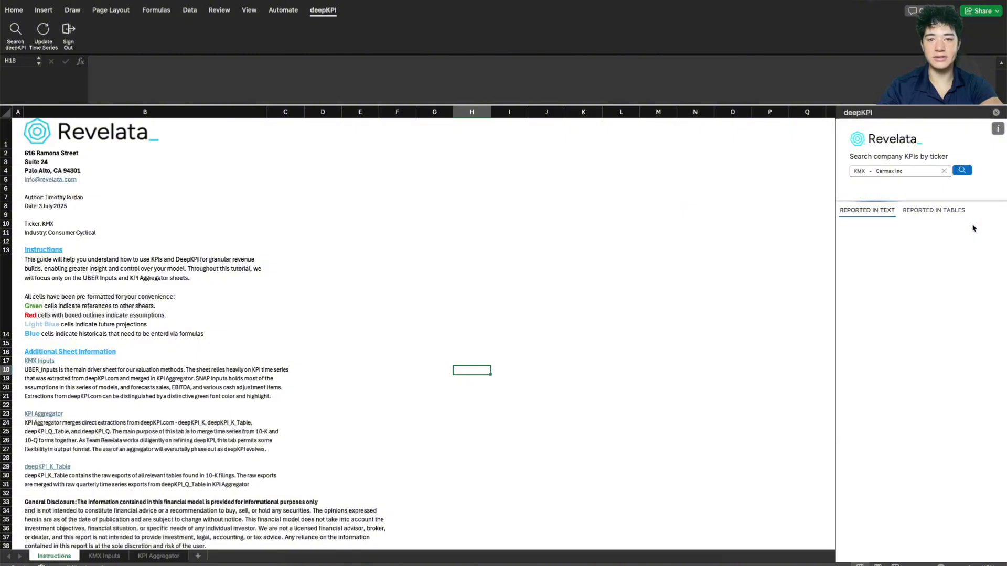
pyautogui.click(911, 262)
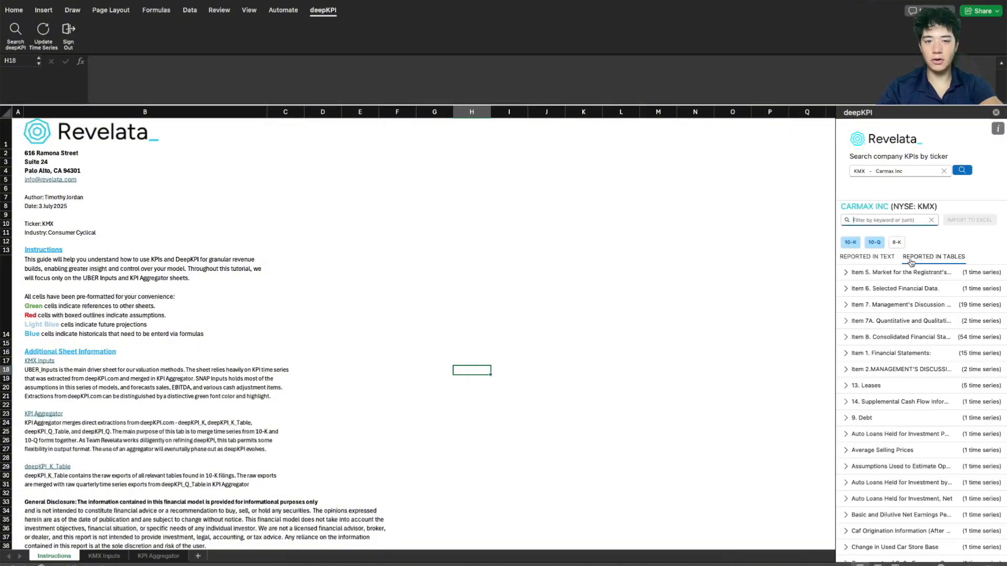
# Step: Filter by "net sales" and then "average sell", selecting Net Sales and Operating Revenues and Average Selling Prices under Item 7
pyautogui.write('net sales')
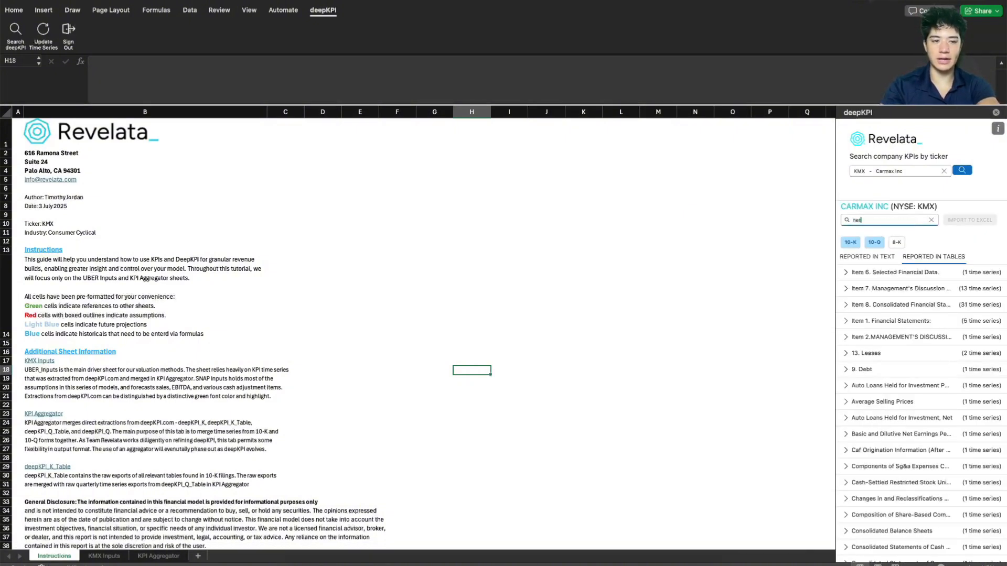
pyautogui.click(897, 288)
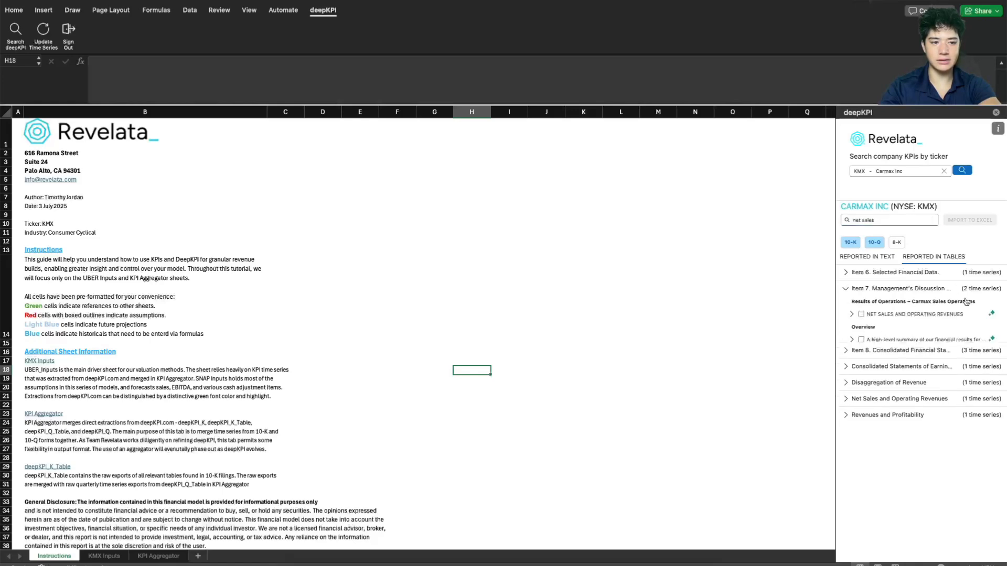
pyautogui.click(861, 314)
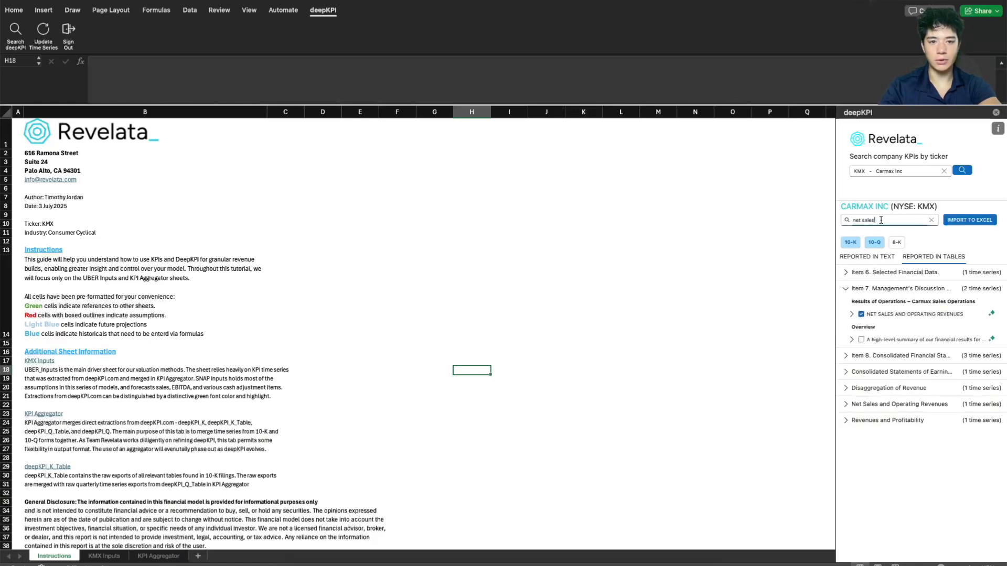
pyautogui.moveTo(880, 219); pyautogui.dragTo(812, 220)
pyautogui.write('average sell')
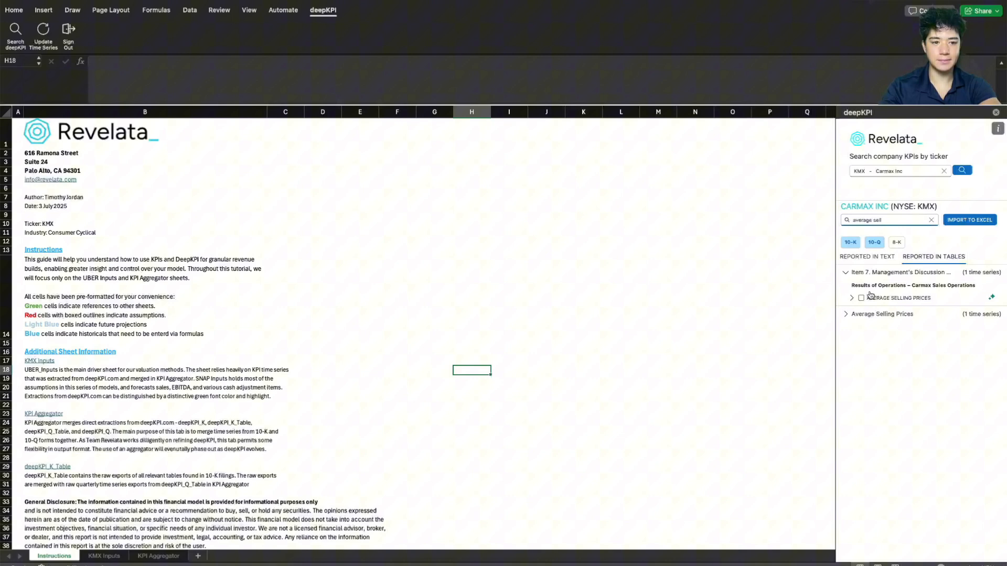
pyautogui.click(861, 298)
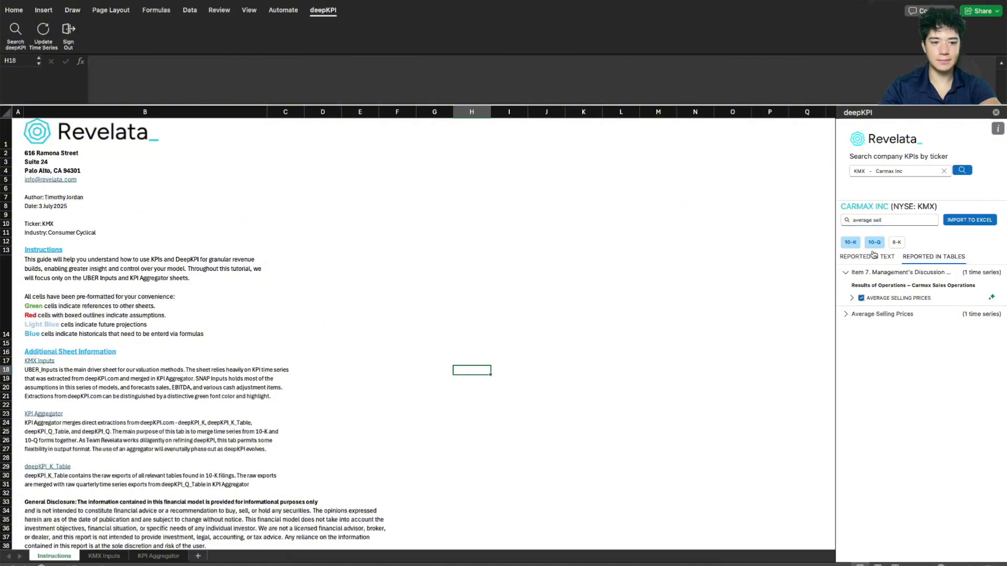
# Step: Filter the KPIs by "unit", add Unit Sales to the selection, and import the selected tables into the workbook
pyautogui.moveTo(902, 220); pyautogui.dragTo(815, 216)
pyautogui.write('unit')
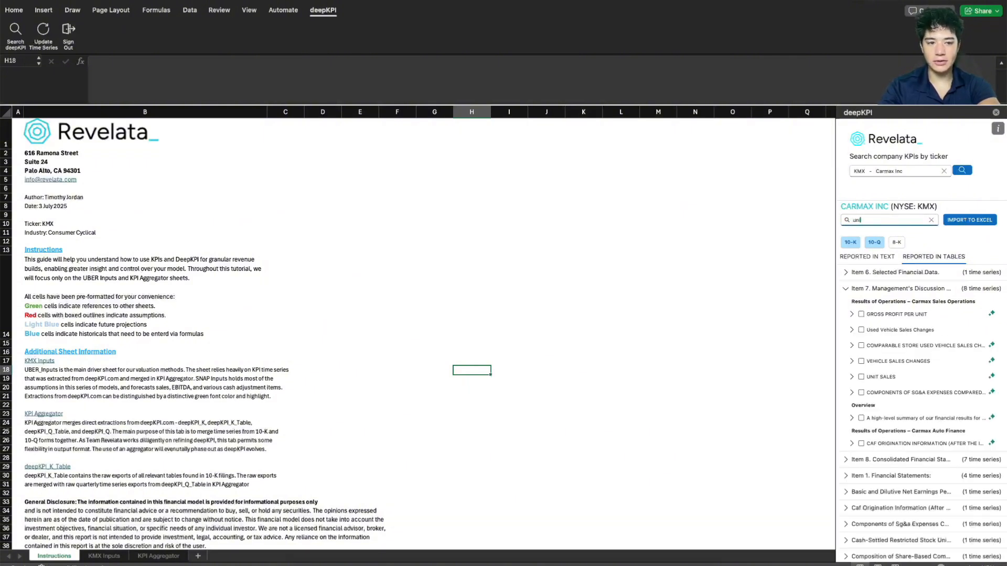
pyautogui.click(861, 377)
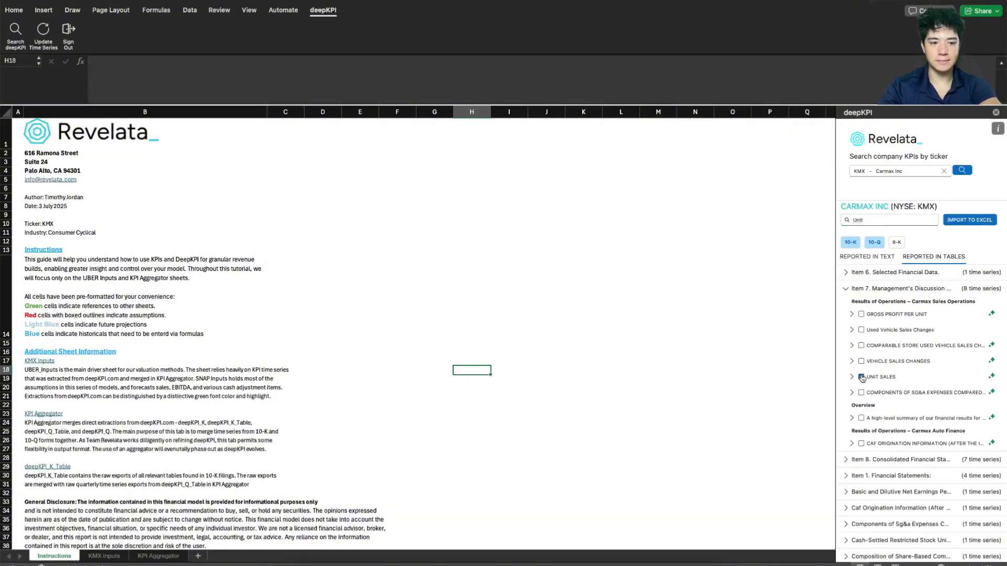
pyautogui.click(969, 221)
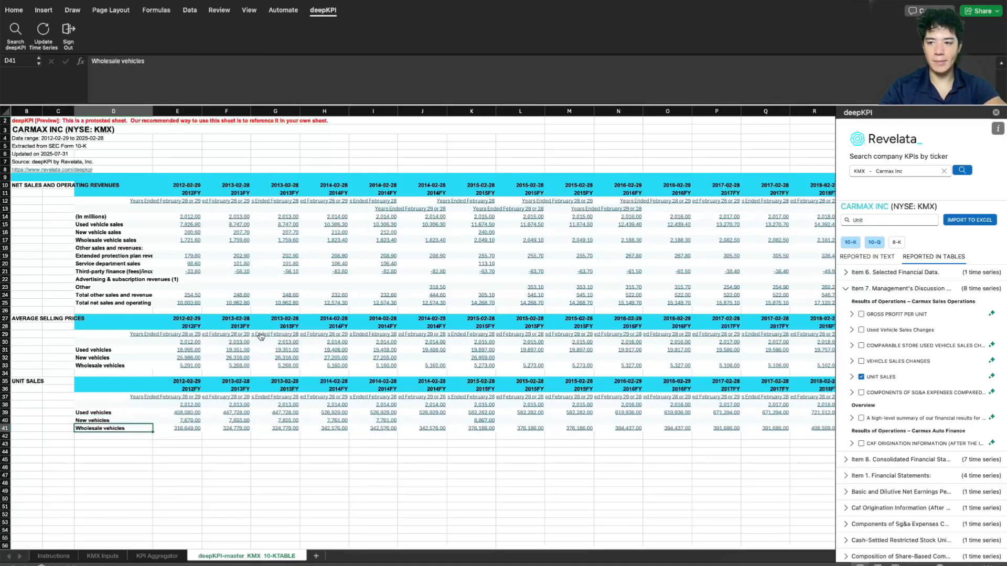
# Step: Examine the net sales, average selling prices and unit sales tables on the imported KMX 10-K sheet
pyautogui.scroll(-2, 207, 193)
pyautogui.scroll(2, 206, 193)
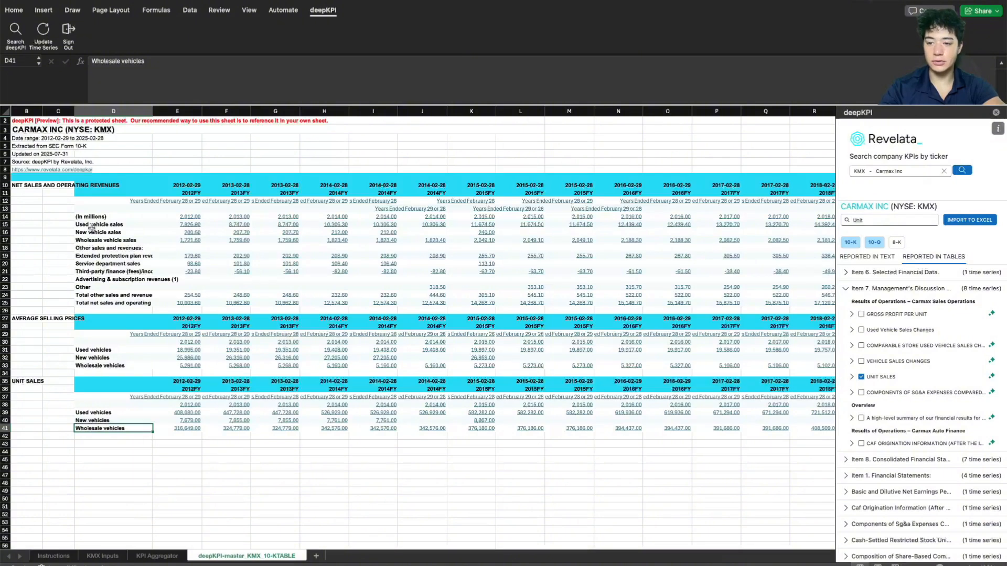
pyautogui.hscroll(5, 85, 246)
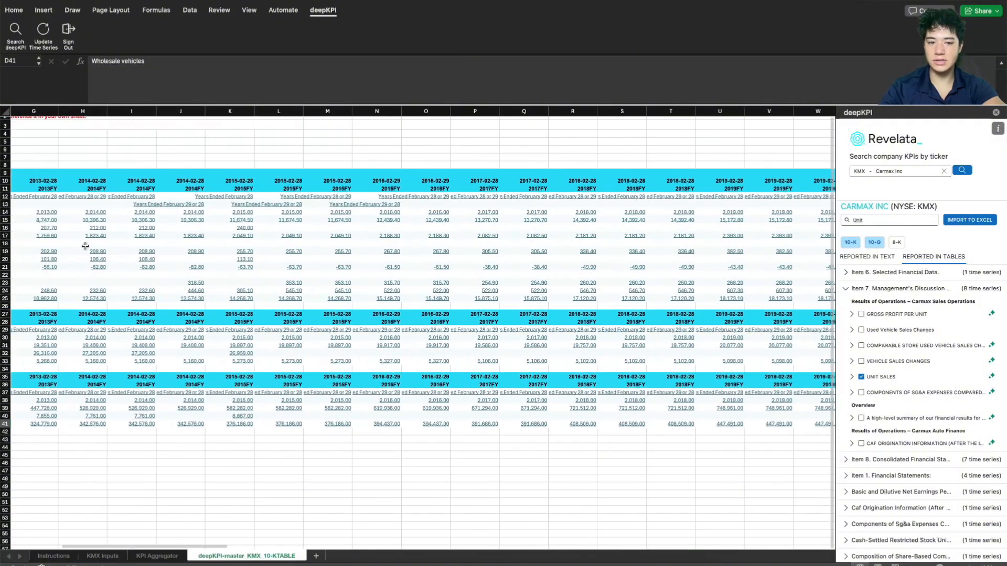
pyautogui.hscroll(-5, 85, 246)
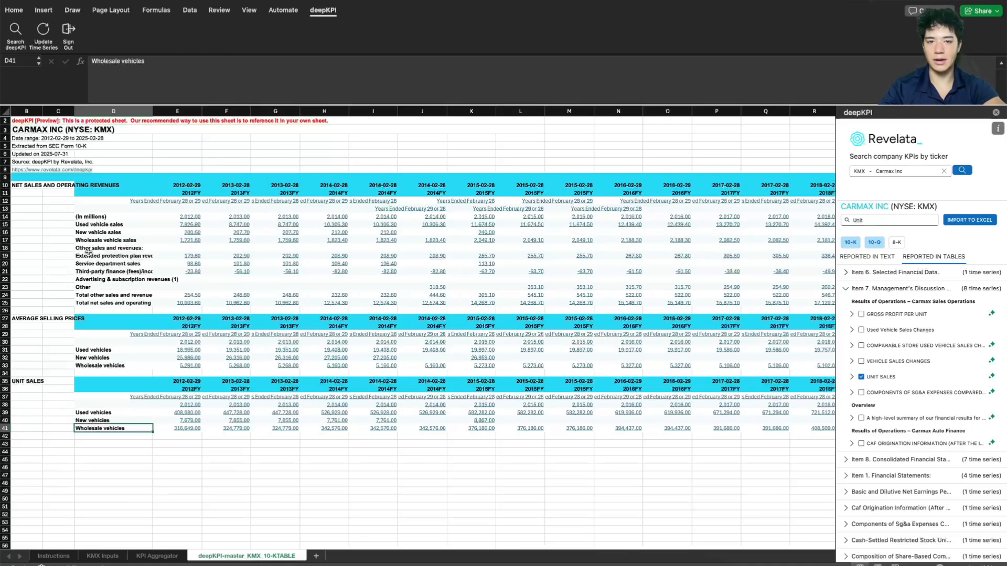
pyautogui.scroll(-3, 88, 252)
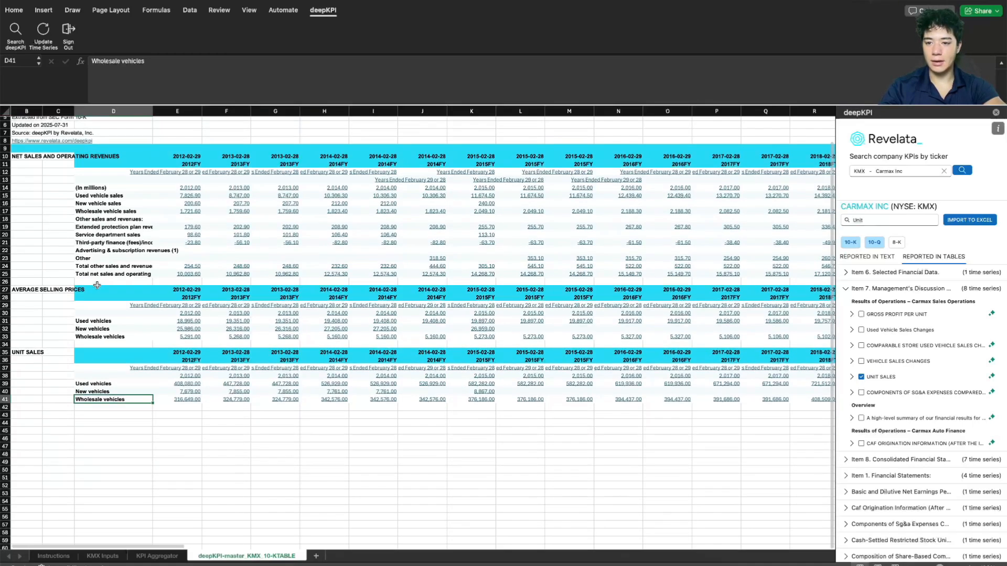
pyautogui.hscroll(1, 88, 252)
pyautogui.scroll(-2, 56, 228)
pyautogui.hscroll(-1, 56, 228)
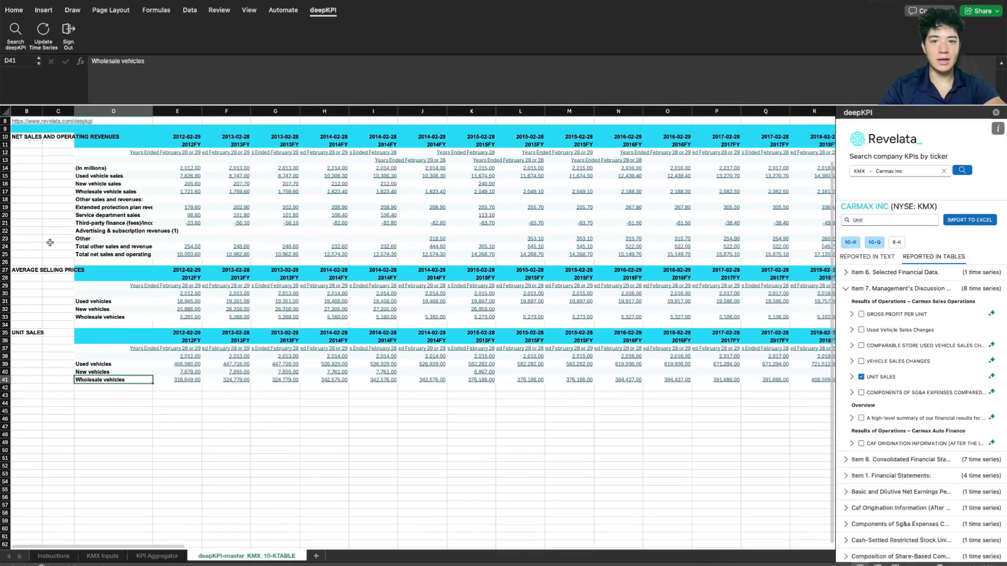
pyautogui.scroll(-1, 105, 370)
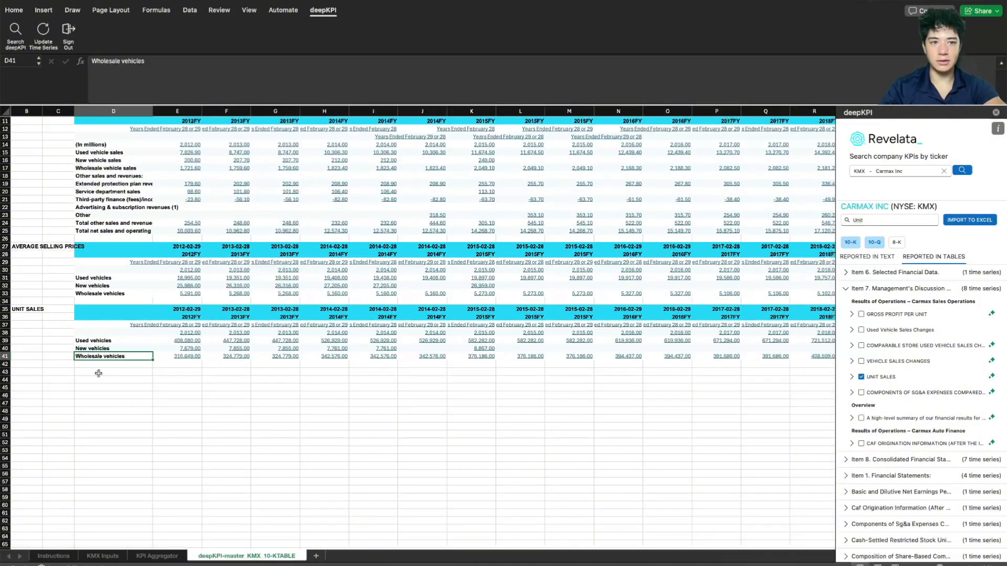
pyautogui.scroll(3, 99, 373)
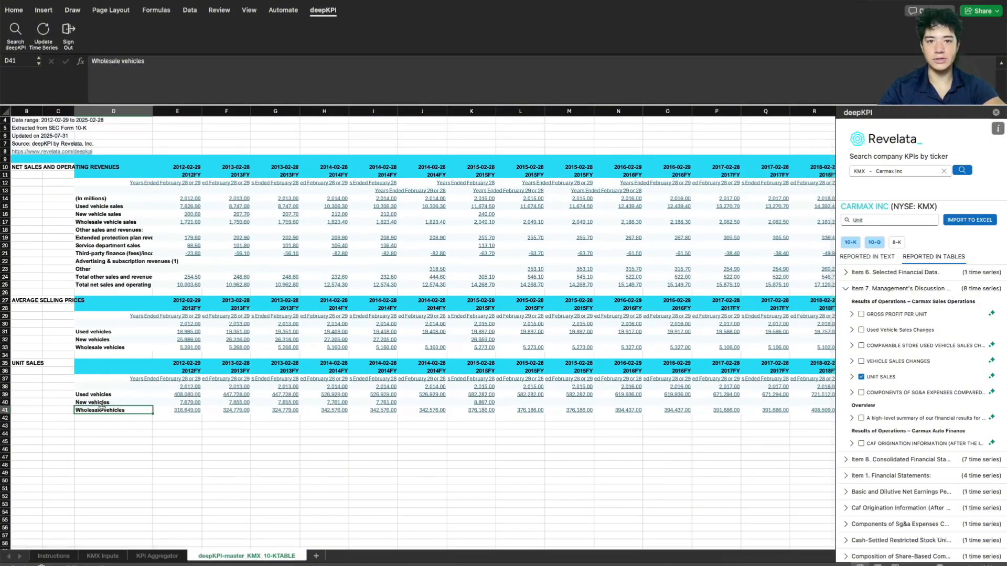
pyautogui.scroll(2, 45, 380)
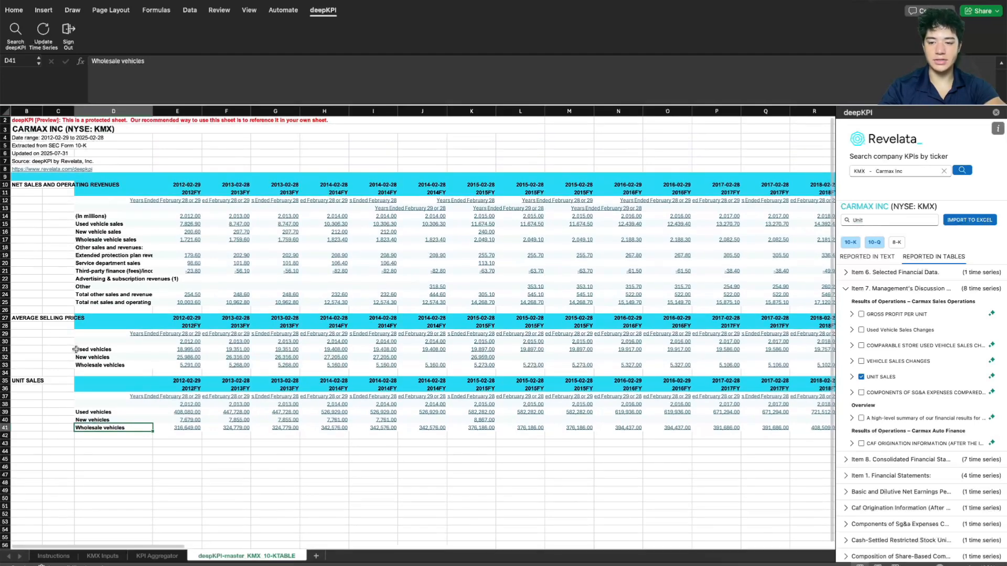
pyautogui.scroll(-2, 27, 329)
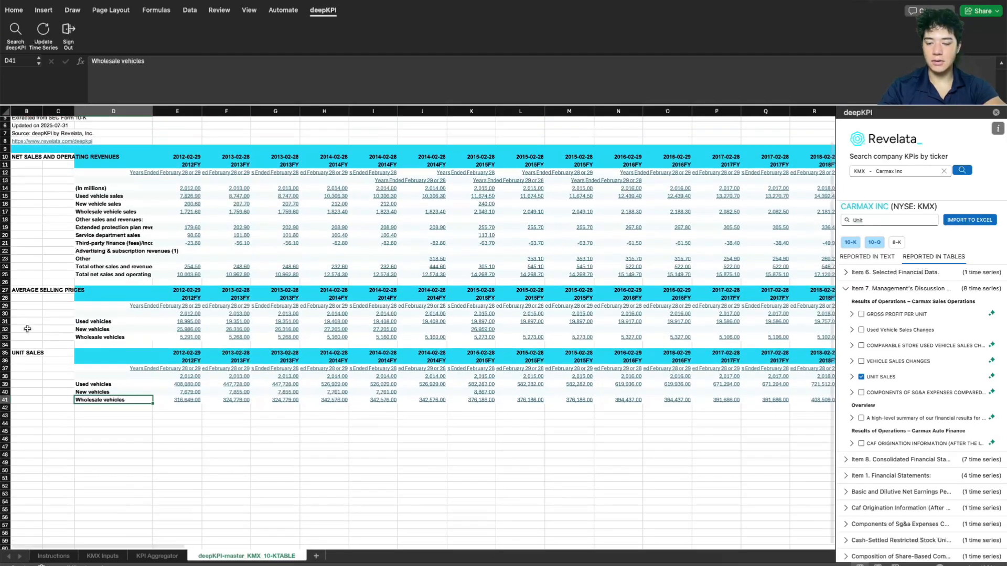
pyautogui.scroll(-3, 27, 329)
pyautogui.scroll(4, 218, 416)
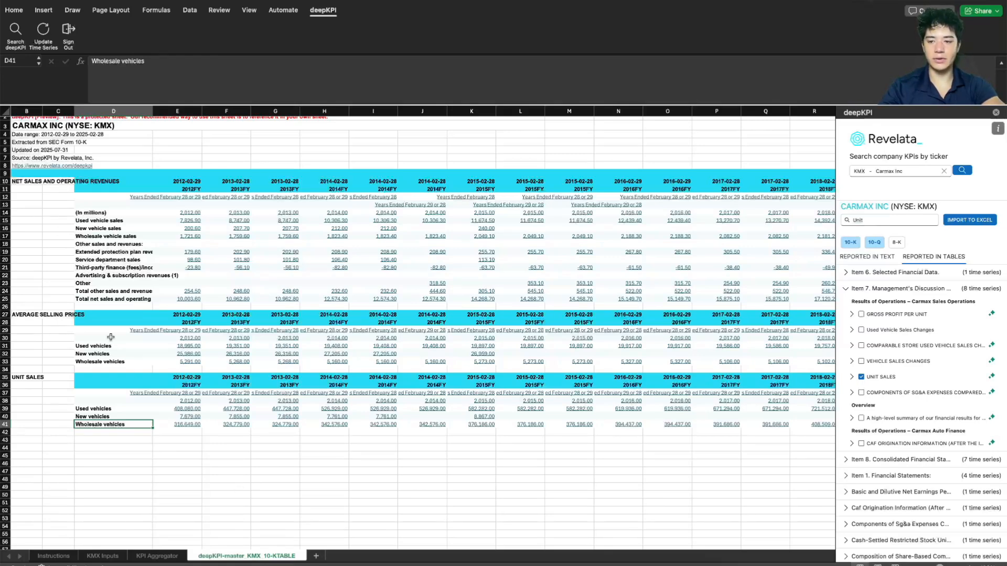
pyautogui.scroll(1, 50, 253)
pyautogui.scroll(-1, 69, 271)
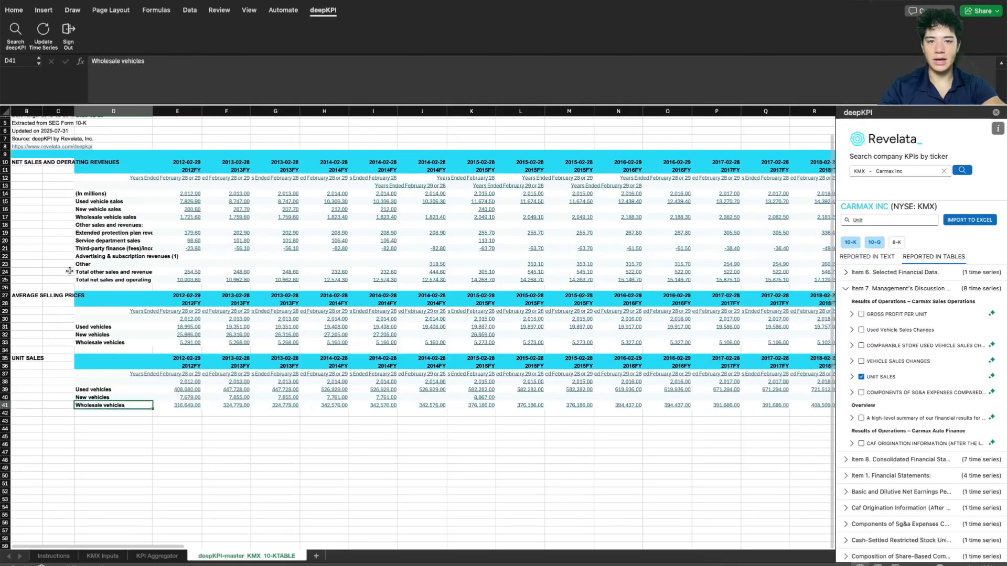
pyautogui.click(65, 430)
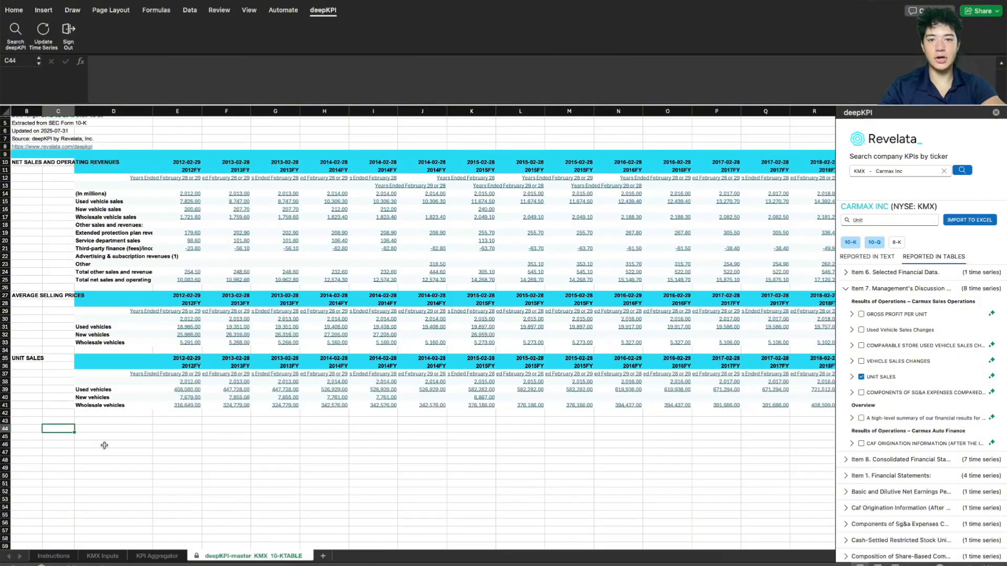
pyautogui.scroll(2, 103, 445)
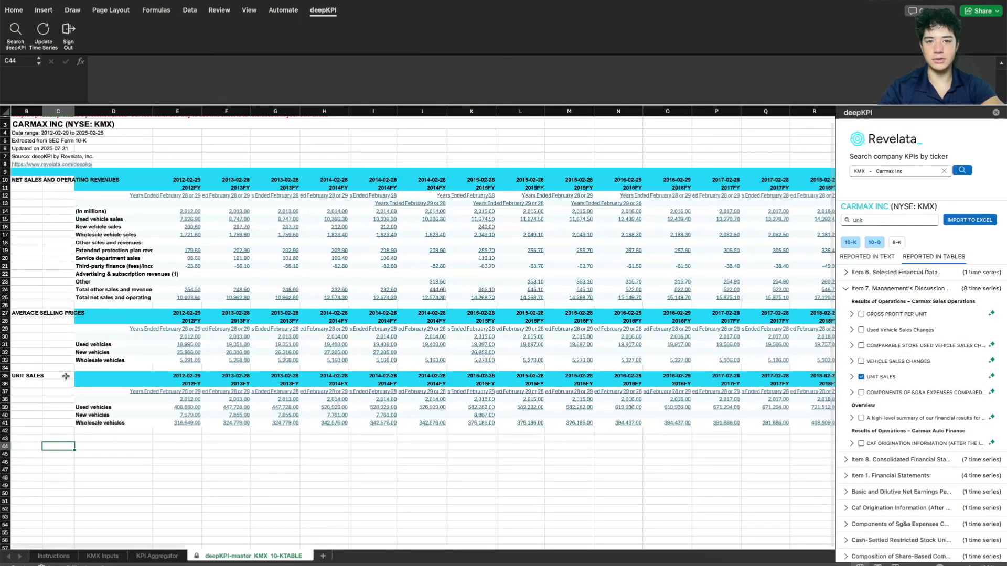
# Step: Review the KPI Aggregator sheet's annual data and the revenue build layout on the KMX Inputs sheet
pyautogui.click(157, 556)
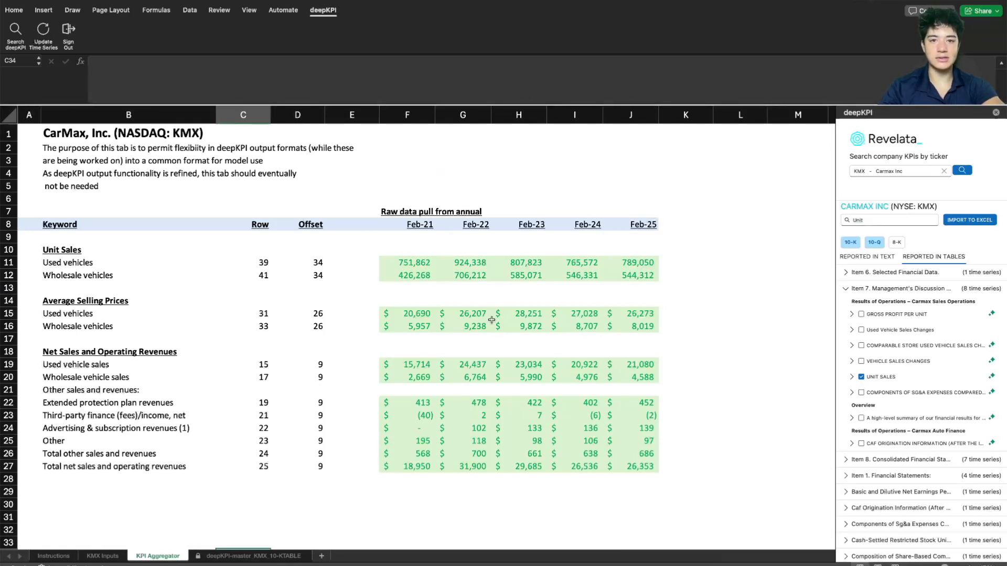
pyautogui.hotkey('ctrl', 'pageup')
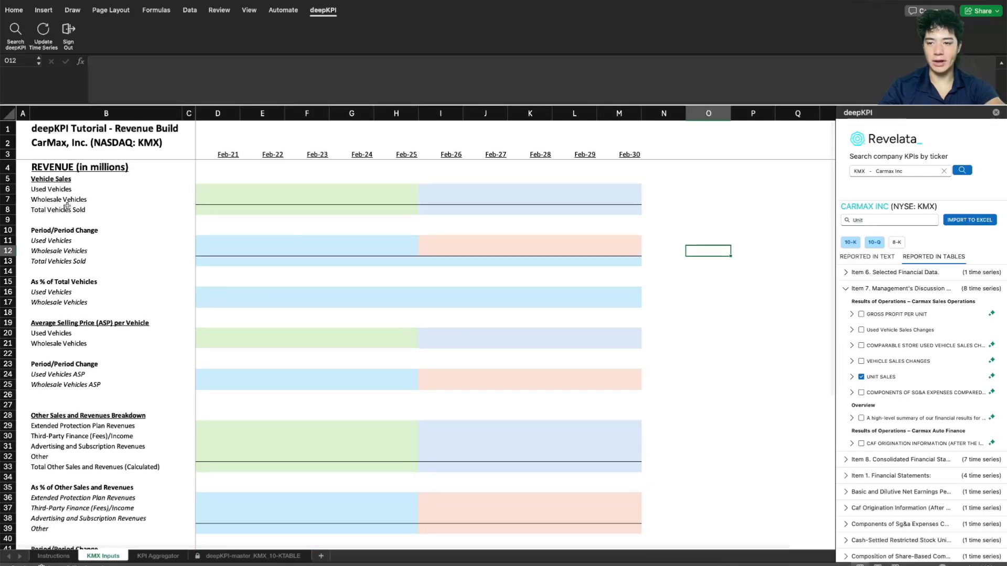
pyautogui.scroll(-2, 93, 229)
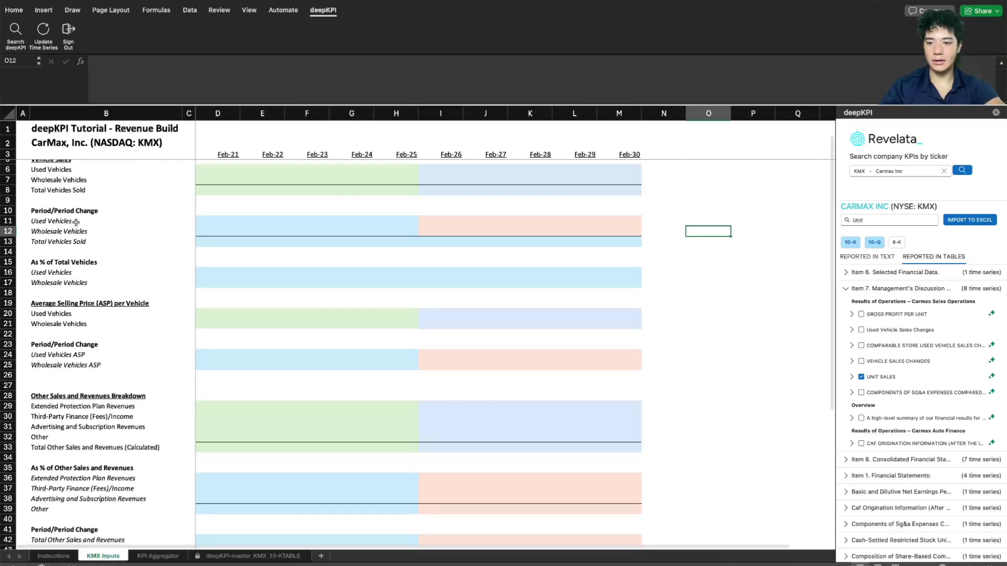
pyautogui.scroll(-2, 76, 221)
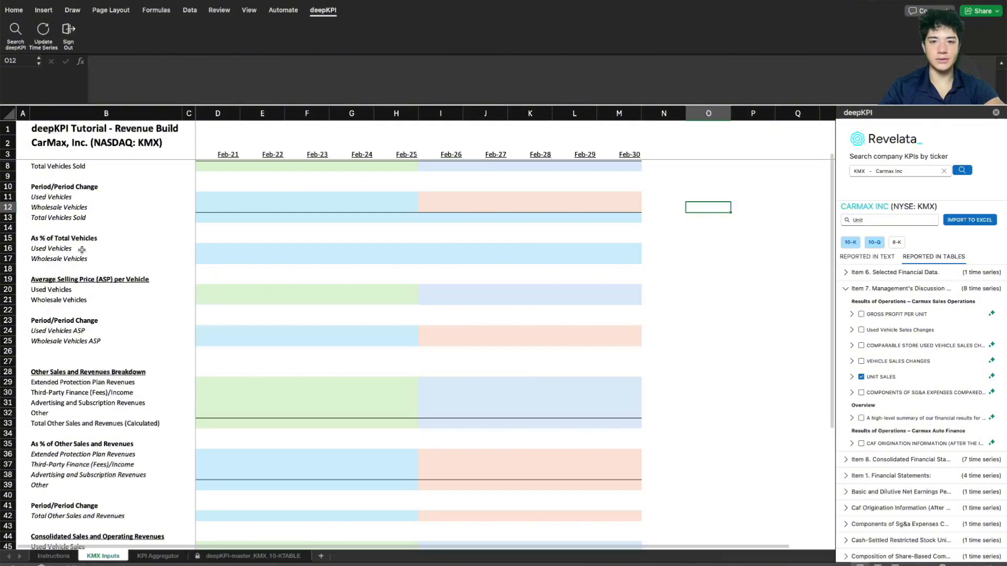
pyautogui.scroll(3, 82, 250)
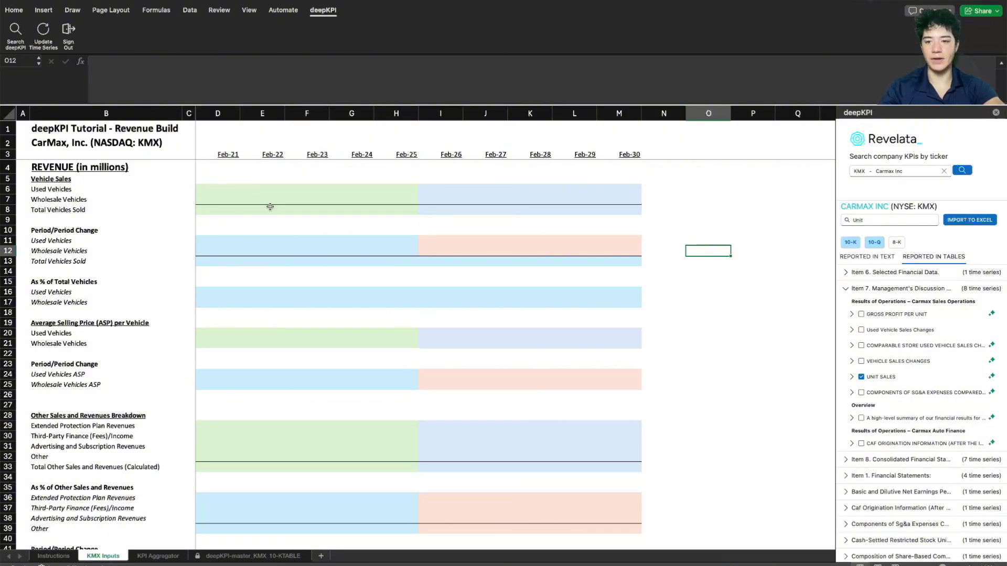
# Step: Link the Feb-21 Used Vehicles cell (D6) under Vehicle Sales in KMX Inputs to 'KPI Aggregator'!F11
pyautogui.click(214, 190)
pyautogui.write('=')
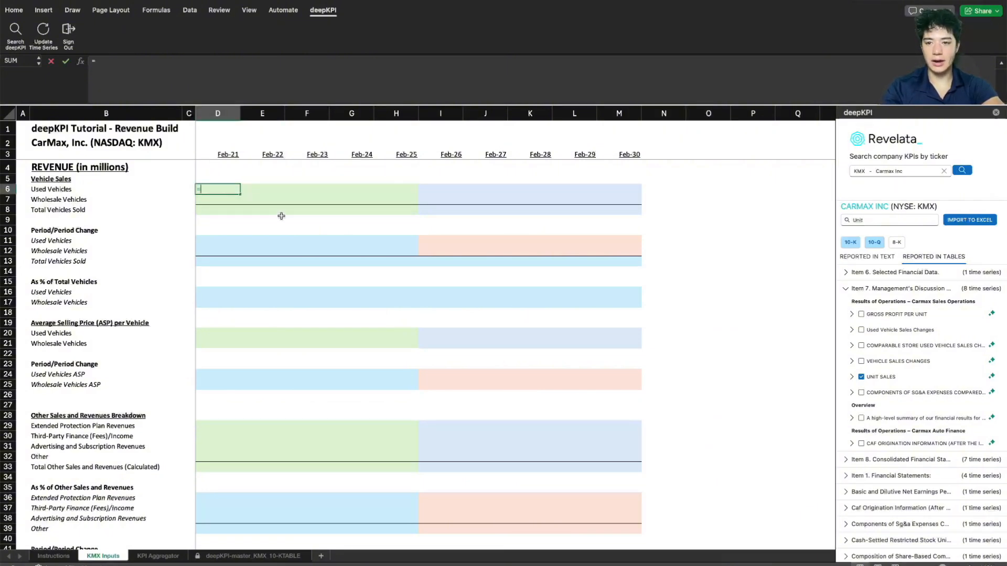
pyautogui.click(173, 555)
pyautogui.click(415, 263)
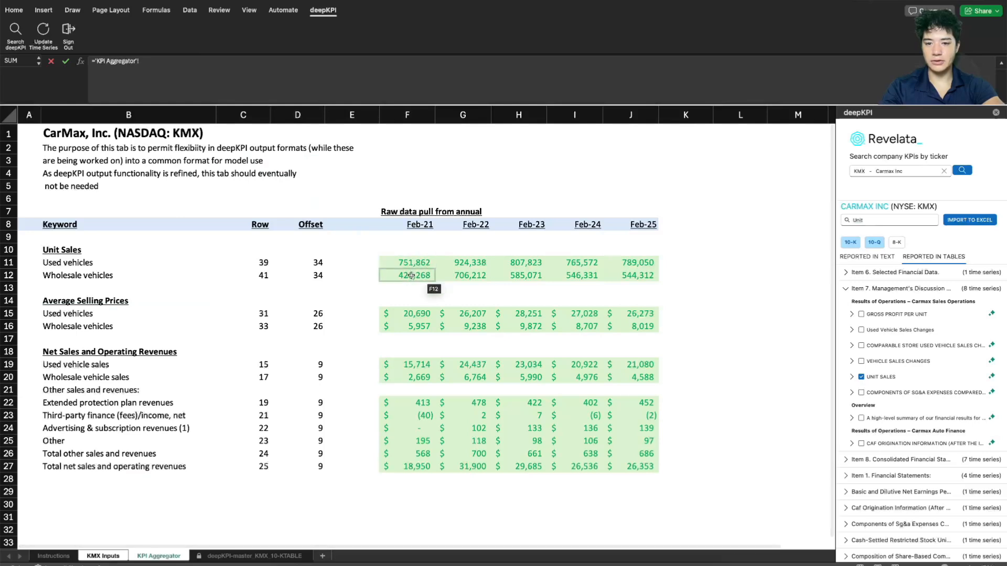
pyautogui.press('Return')
# Step: Fill the Used Vehicles link across through Feb-25 and down into the Wholesale Vehicles row (D6:H7)
pyautogui.press('Down')
pyautogui.hotkey('shift', 'Right')
pyautogui.hotkey('shift', 'Right')
pyautogui.hotkey('shift', 'Right')
pyautogui.hotkey('shift', 'Right')
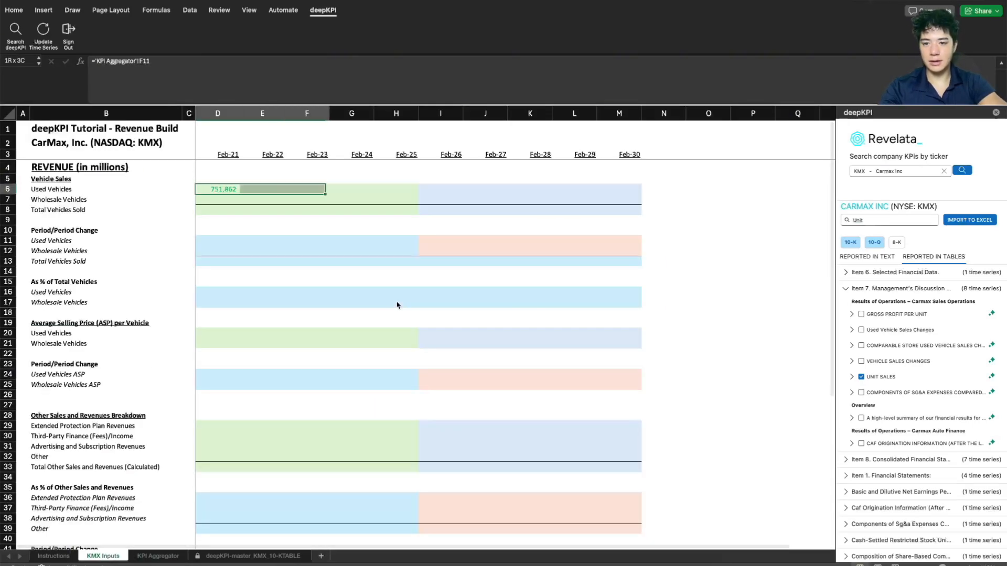
pyautogui.hotkey('ctrl', 'r')
pyautogui.hotkey('shift', 'Down')
pyautogui.hotkey('ctrl', 'd')
pyautogui.press('Down')
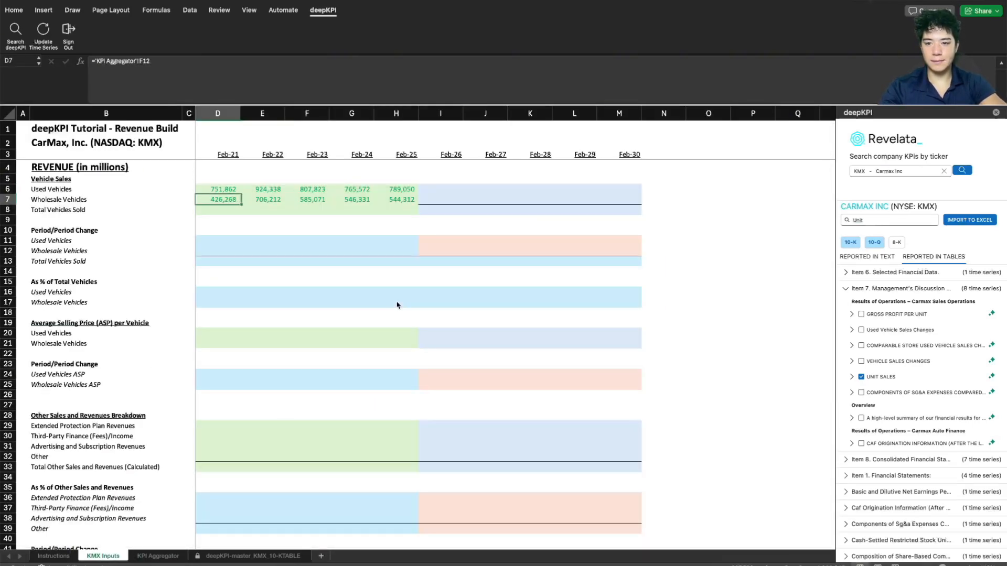
# Step: Sum Used and Wholesale Vehicles for Feb-21 in the Total Vehicles Sold cell (D8) with =SUM(D6:D7)
pyautogui.press('Down')
pyautogui.write('=sum(')
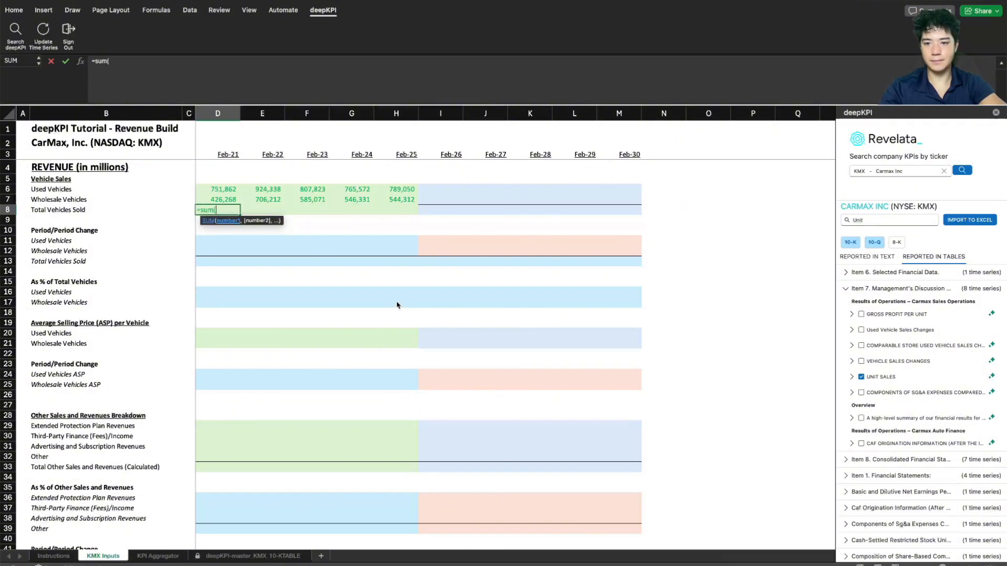
pyautogui.press('Up')
pyautogui.hotkey('shift', 'Up')
pyautogui.write(')')
pyautogui.press('Return')
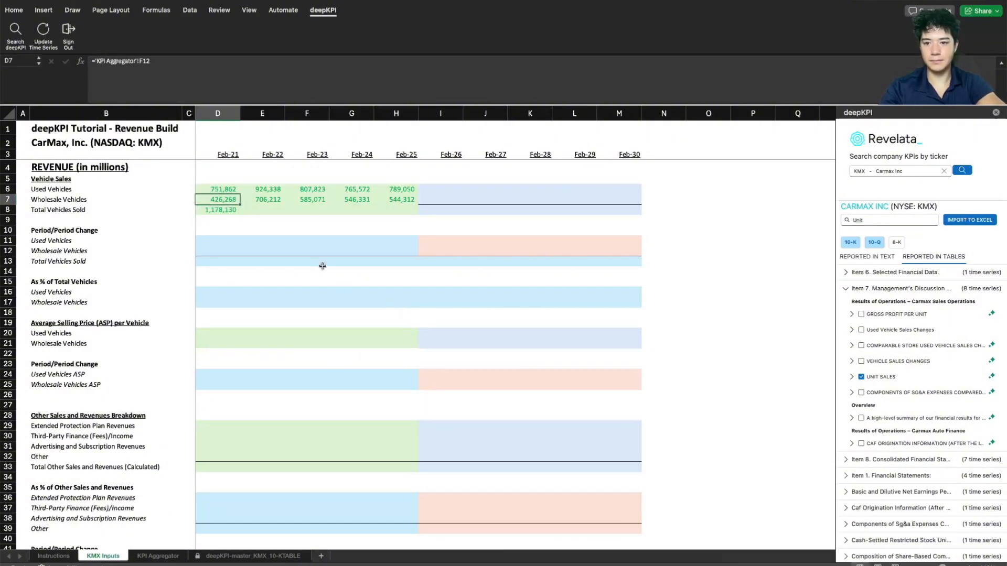
# Step: Fill the Total Vehicles Sold sum across from Feb-21 through Feb-25 (D8:H8)
pyautogui.press('Up')
pyautogui.hotkey('shift', 'Right')
pyautogui.hotkey('shift', 'Right')
pyautogui.hotkey('shift', 'Right')
pyautogui.hotkey('shift', 'Right')
pyautogui.hotkey('ctrl', 'r')
pyautogui.press('Down')
pyautogui.press('Up')
pyautogui.press('Up')
pyautogui.hotkey('shift', 'Right')
pyautogui.hotkey('shift', 'Right')
pyautogui.hotkey('shift', 'Right')
pyautogui.hotkey('shift', 'Right')
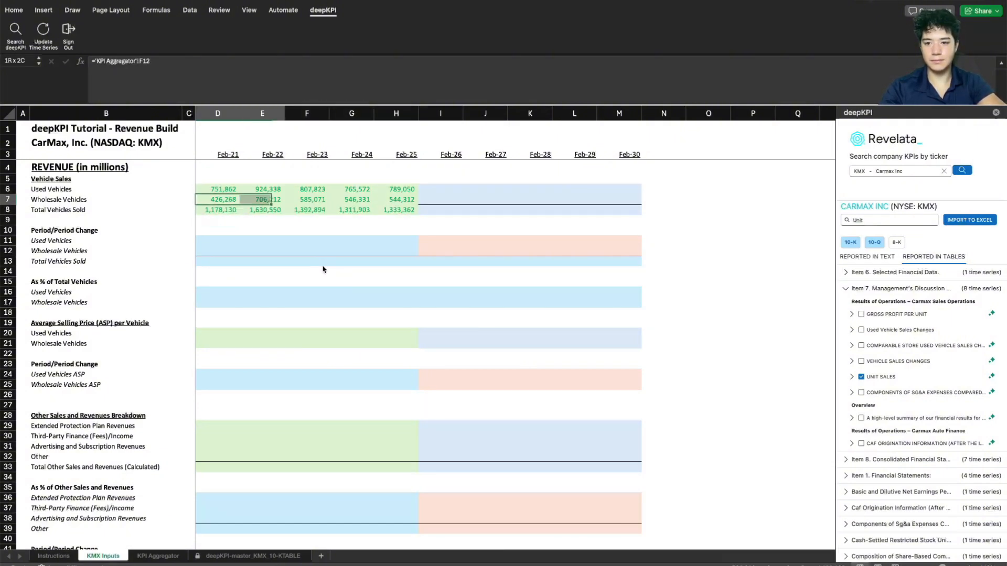
pyautogui.press('super+alt+Down')
pyautogui.click(396, 281)
# Step: Review the historical vehicle sales, average selling price, other sales and consolidated revenue sections on the KMX Inputs sheet
pyautogui.scroll(-2, 288, 281)
pyautogui.scroll(2, 243, 268)
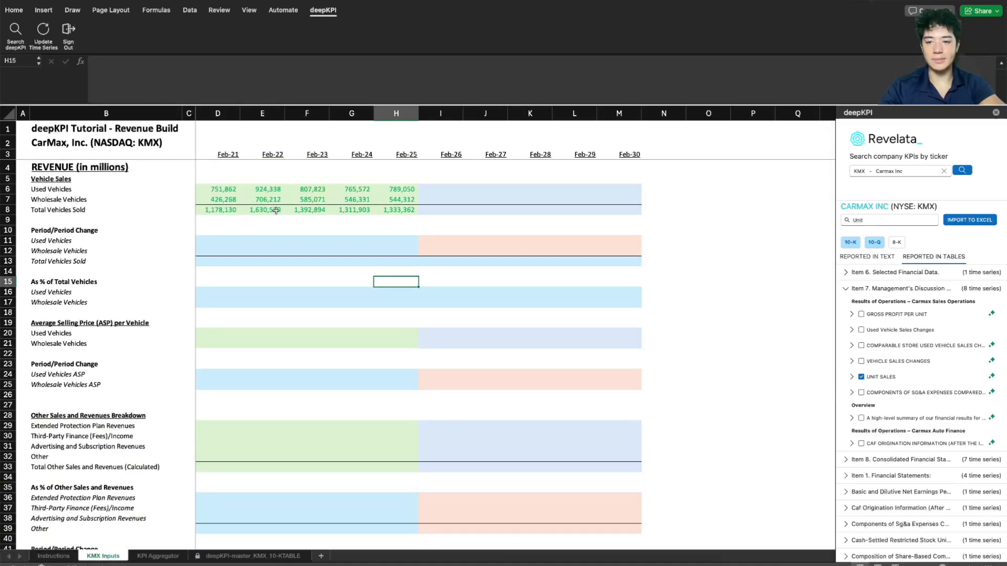
pyautogui.click(219, 172)
pyautogui.scroll(-1, 320, 182)
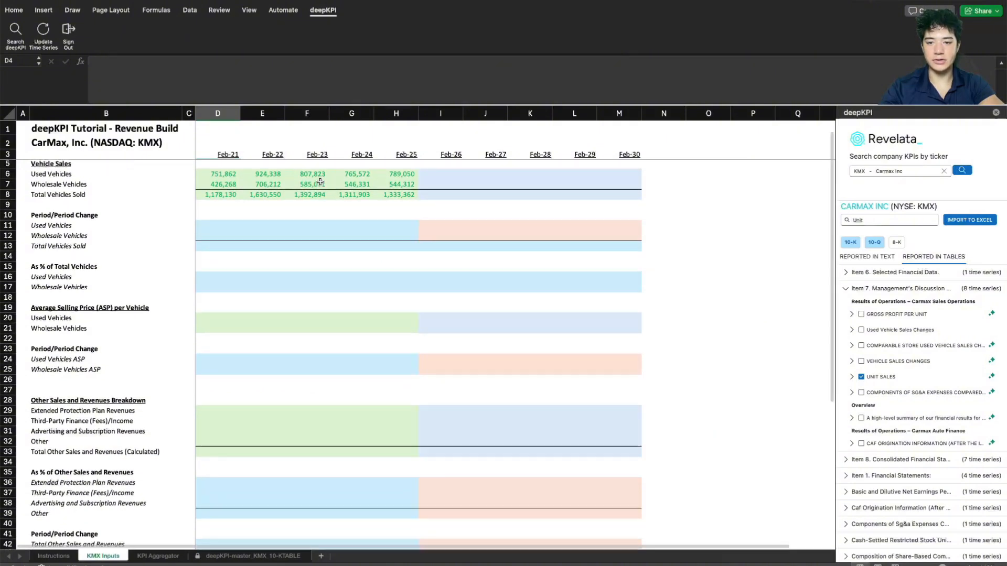
pyautogui.scroll(1, 320, 182)
pyautogui.click(224, 180)
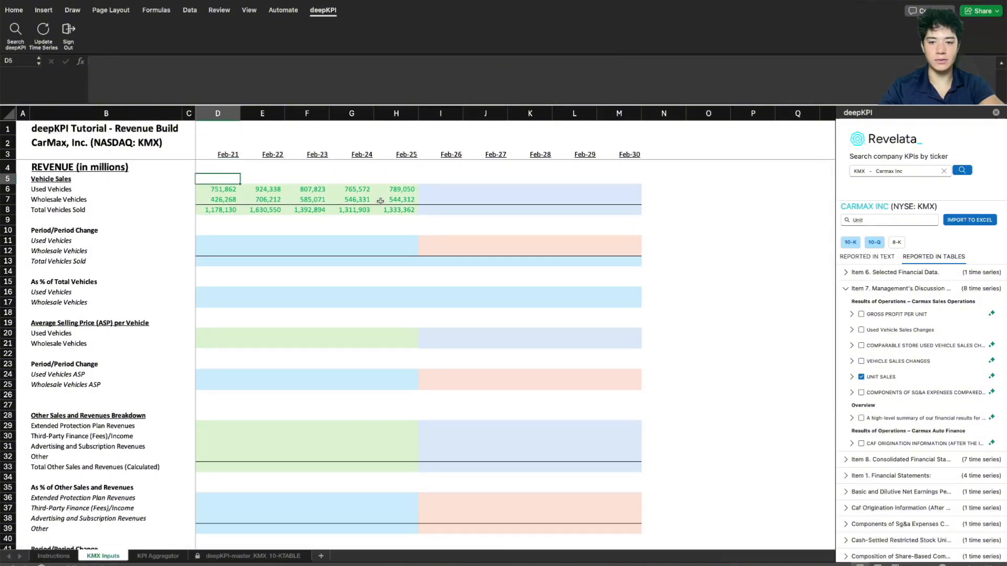
pyautogui.scroll(-1, 367, 314)
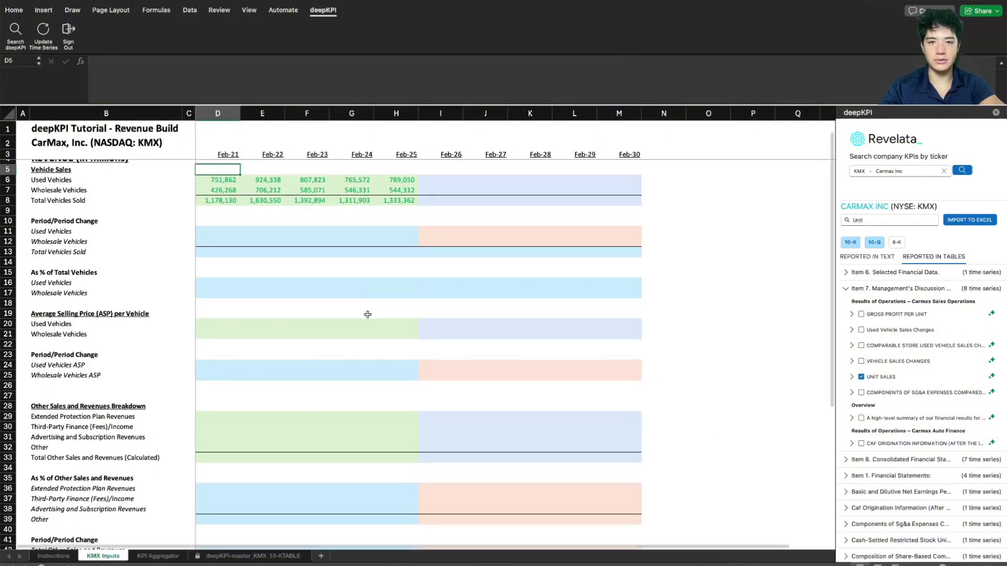
pyautogui.scroll(1, 260, 281)
pyautogui.scroll(-2, 231, 288)
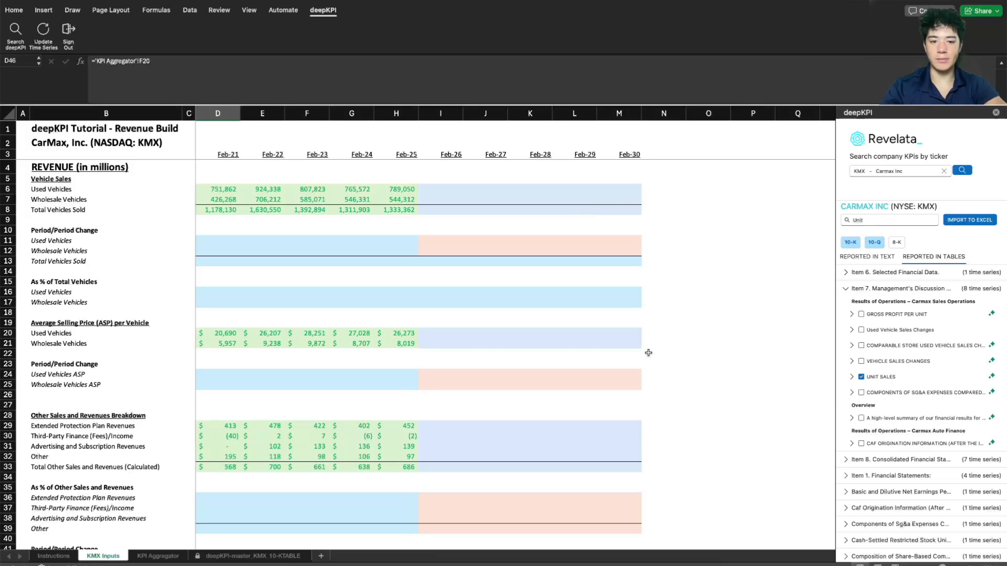
pyautogui.scroll(-5, 234, 437)
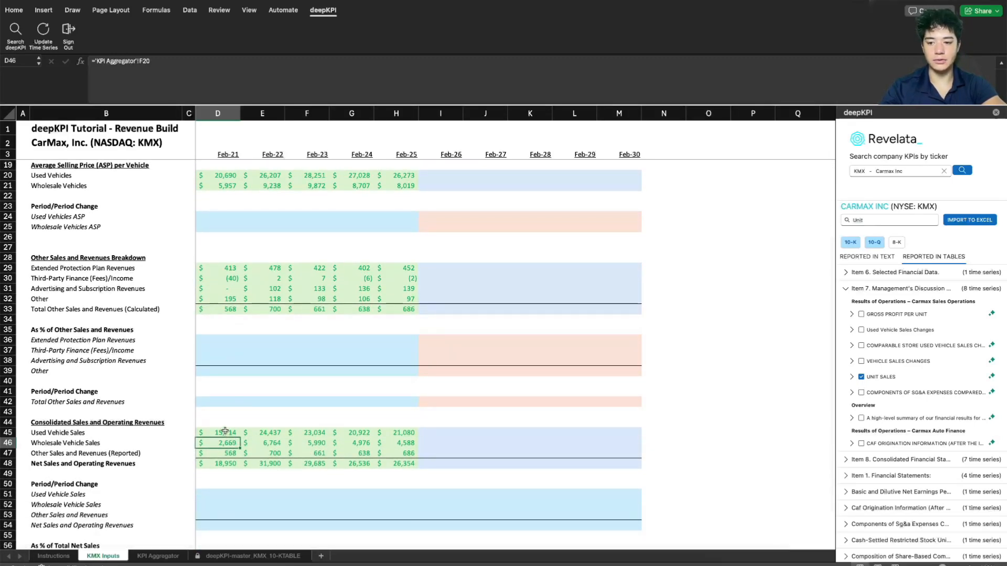
pyautogui.click(226, 432)
pyautogui.click(237, 444)
pyautogui.scroll(-2, 262, 451)
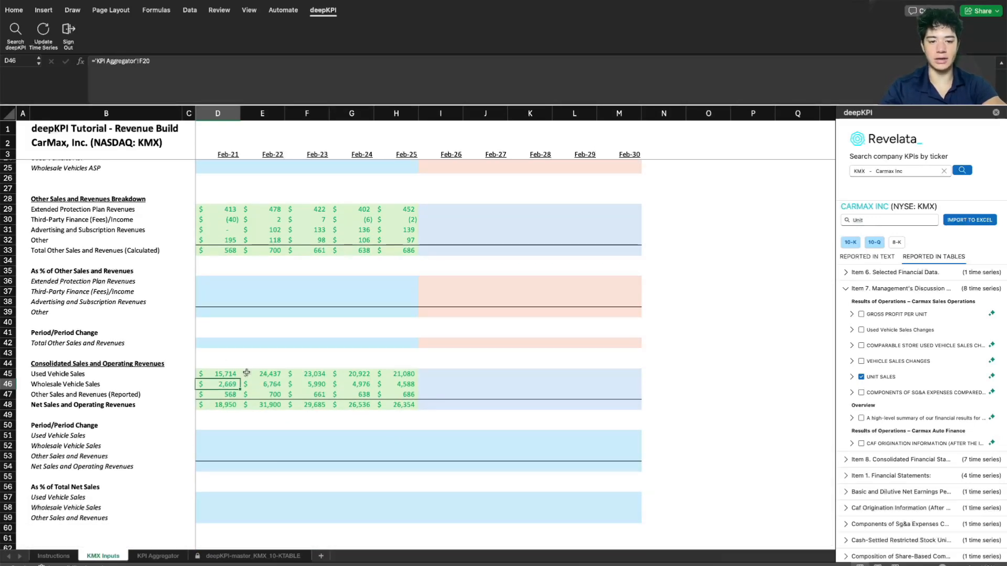
pyautogui.scroll(7, 247, 373)
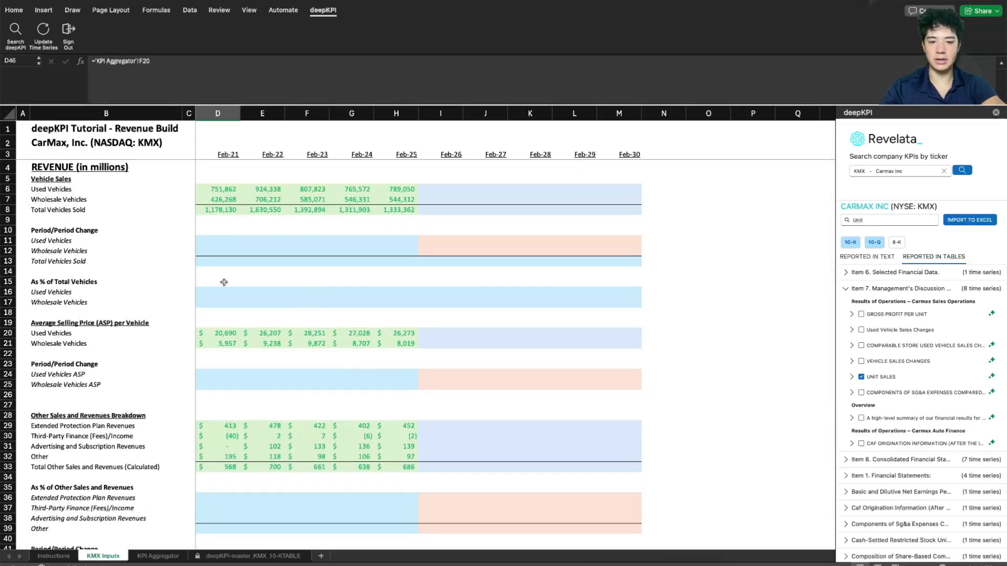
# Step: Calculate the Feb-22 Used Vehicles period/period change in E11 with the formula =E6/D6-1
pyautogui.click(216, 245)
pyautogui.click(261, 240)
pyautogui.write('=')
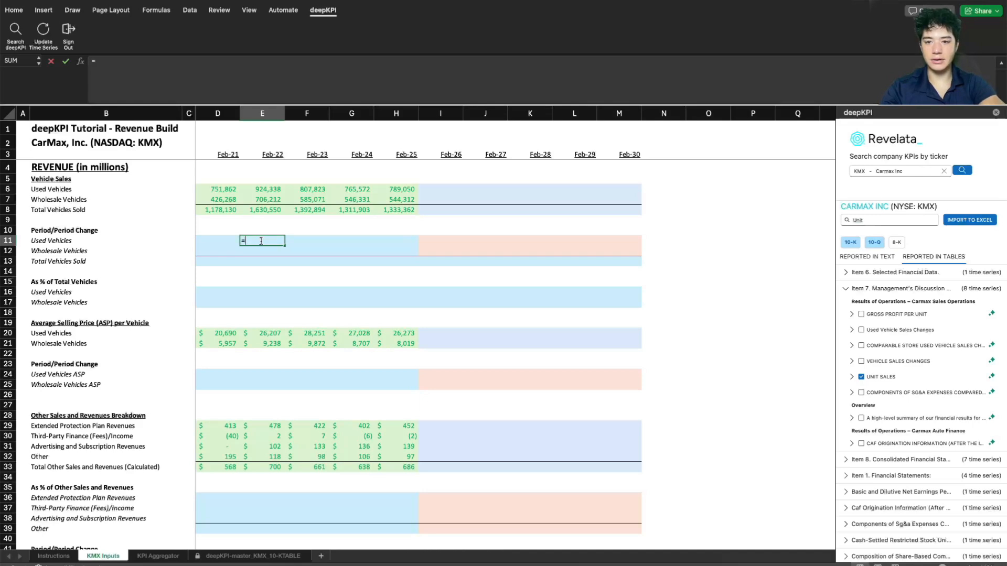
pyautogui.click(261, 190)
pyautogui.write('/')
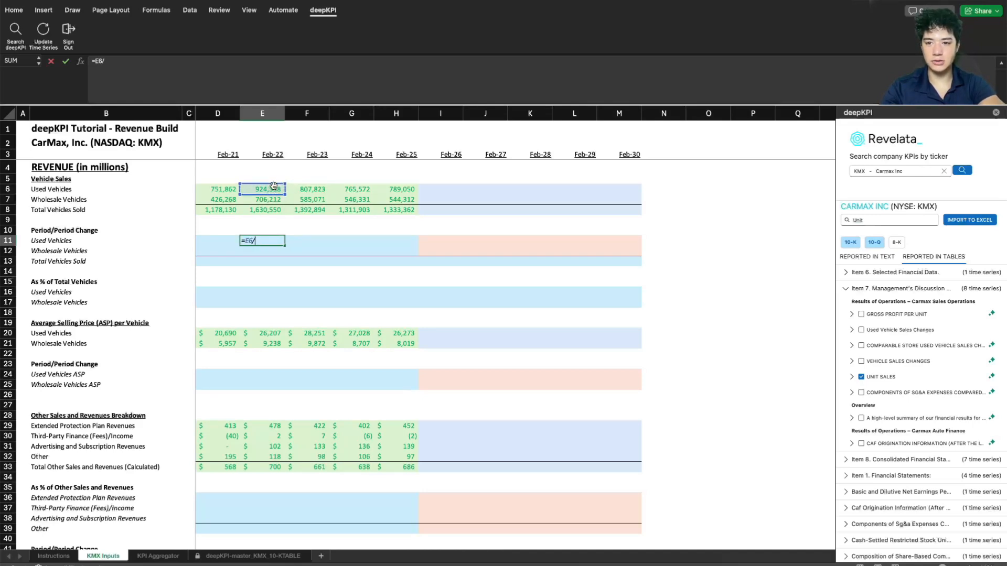
pyautogui.click(231, 190)
pyautogui.write('-1')
pyautogui.press('Return')
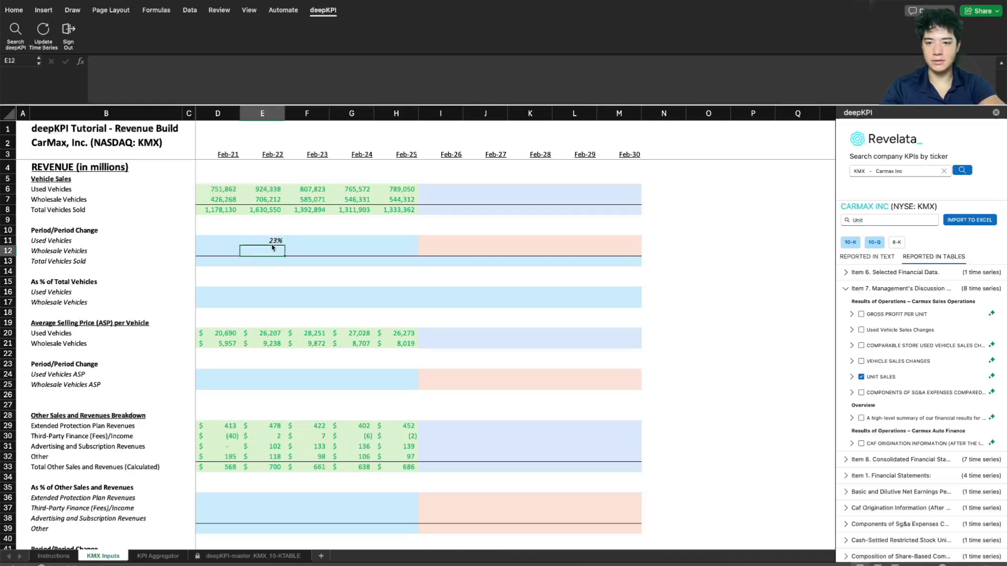
# Step: Fill the period/period change formula across through Feb-25 and down to the Wholesale and Total Vehicles Sold rows (E11:H13)
pyautogui.click(275, 242)
pyautogui.hotkey('shift', 'Right')
pyautogui.hotkey('shift', 'Right')
pyautogui.hotkey('shift', 'Right')
pyautogui.hotkey('ctrl', 'r')
pyautogui.hotkey('shift', 'Down')
pyautogui.hotkey('shift', 'Down')
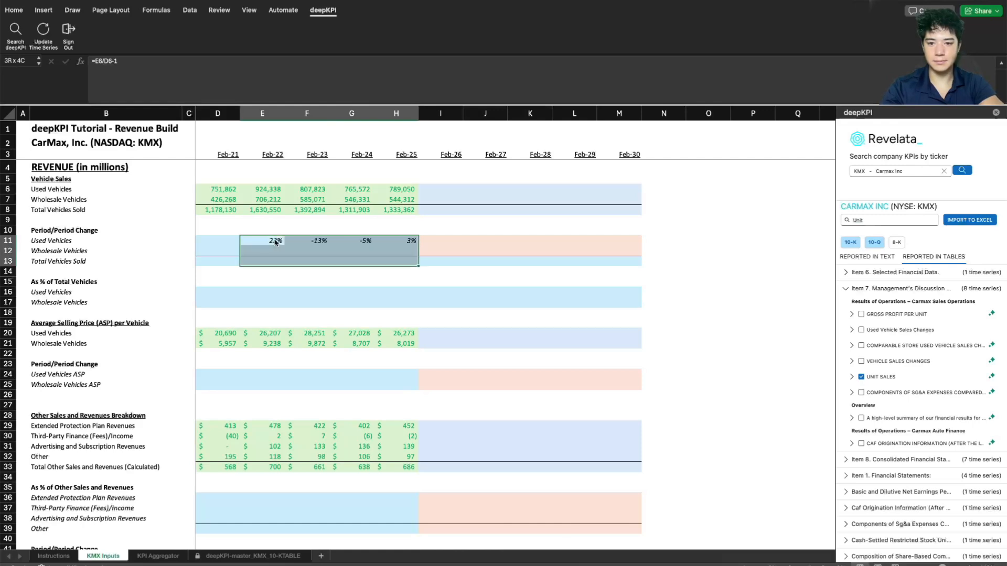
pyautogui.hotkey('ctrl', 'd')
pyautogui.press('Down')
pyautogui.press('Down')
pyautogui.press('Down')
pyautogui.press('Down')
pyautogui.press('Down')
pyautogui.press('Right')
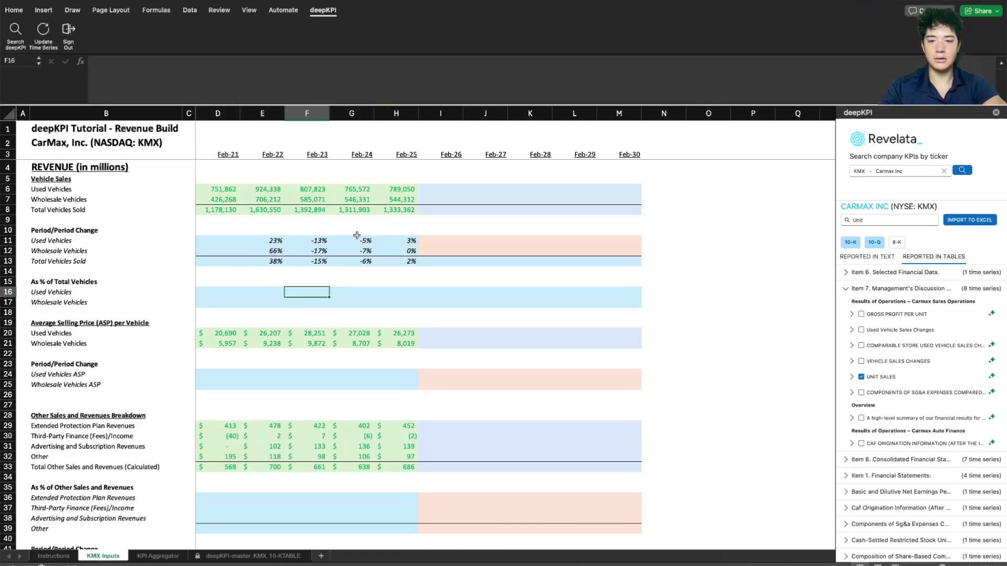
pyautogui.click(407, 281)
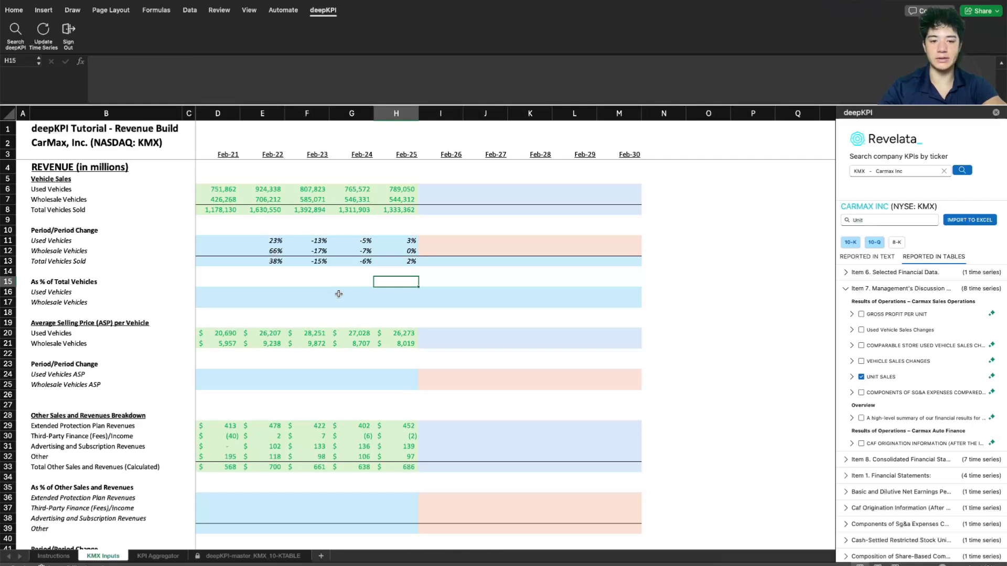
# Step: Calculate Feb-22 Used Vehicles as a percentage of total vehicles in E16 with the formula =E6/E$8
pyautogui.click(268, 293)
pyautogui.write('=')
pyautogui.click(275, 190)
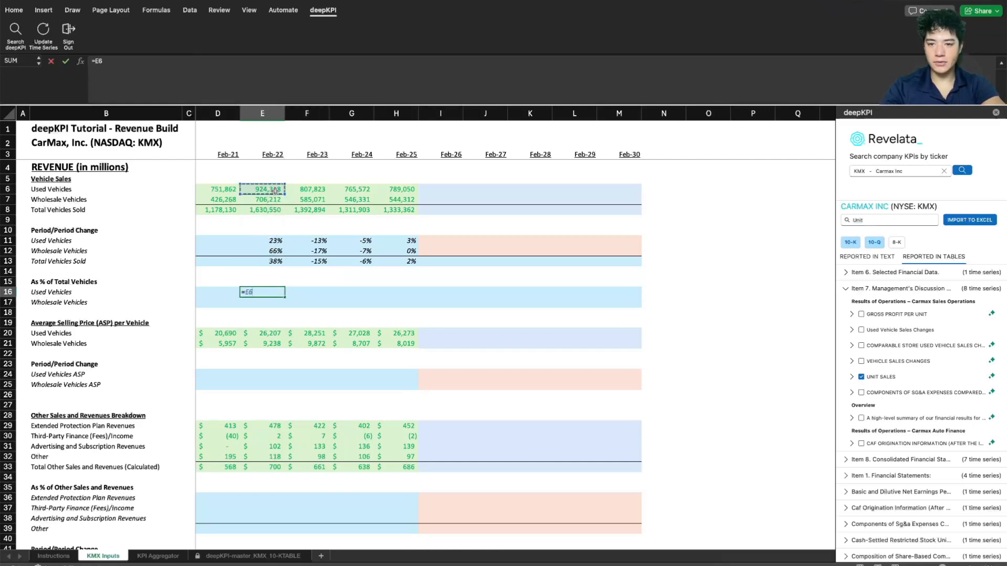
pyautogui.write('/')
pyautogui.click(275, 211)
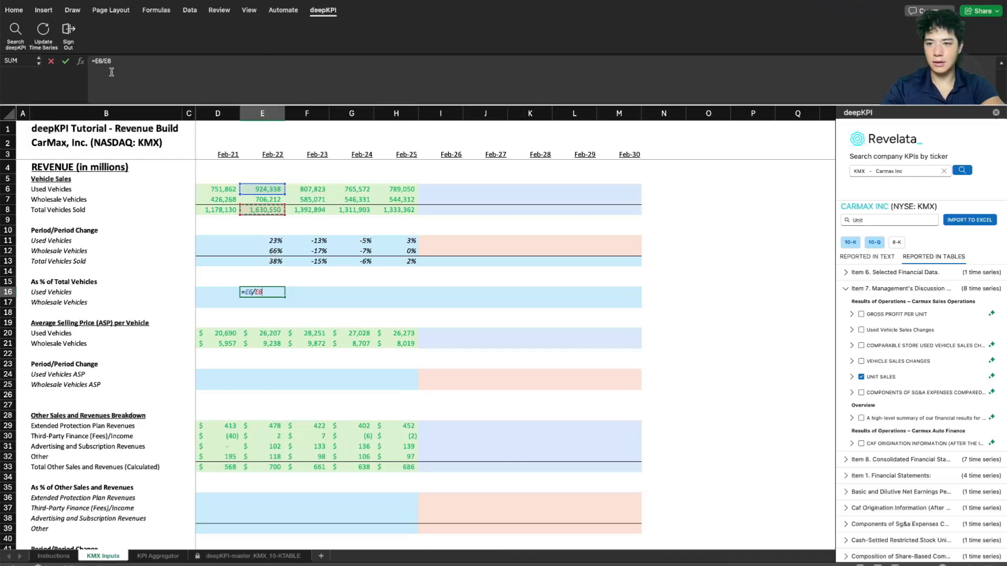
pyautogui.write('$')
pyautogui.press('Return')
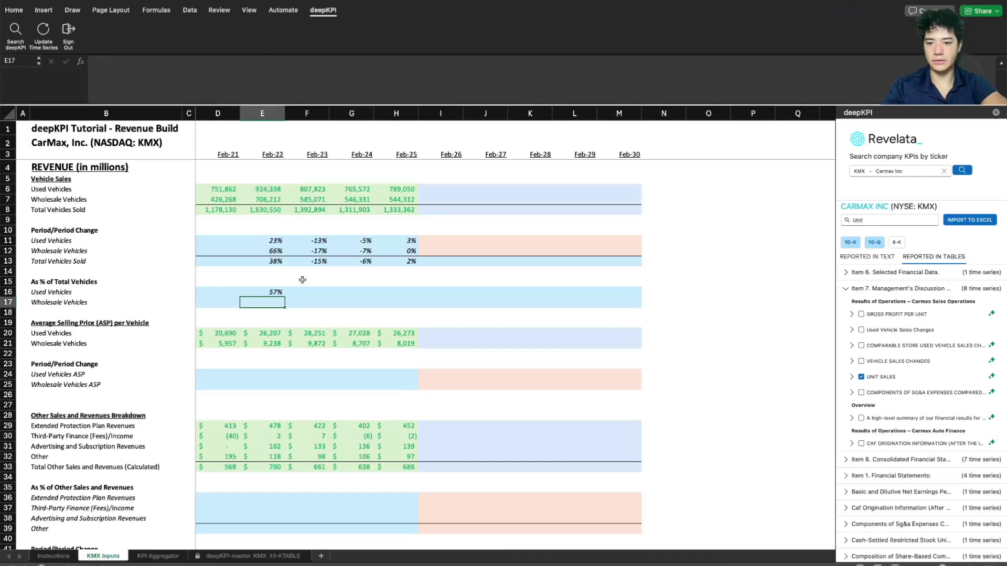
# Step: Fill the percent-of-total formula across through Feb-25 and down into the Wholesale Vehicles row (E16:H17)
pyautogui.click(276, 292)
pyautogui.hotkey('shift', 'Right')
pyautogui.hotkey('shift', 'Right')
pyautogui.hotkey('shift', 'Right')
pyautogui.hotkey('ctrl', 'r')
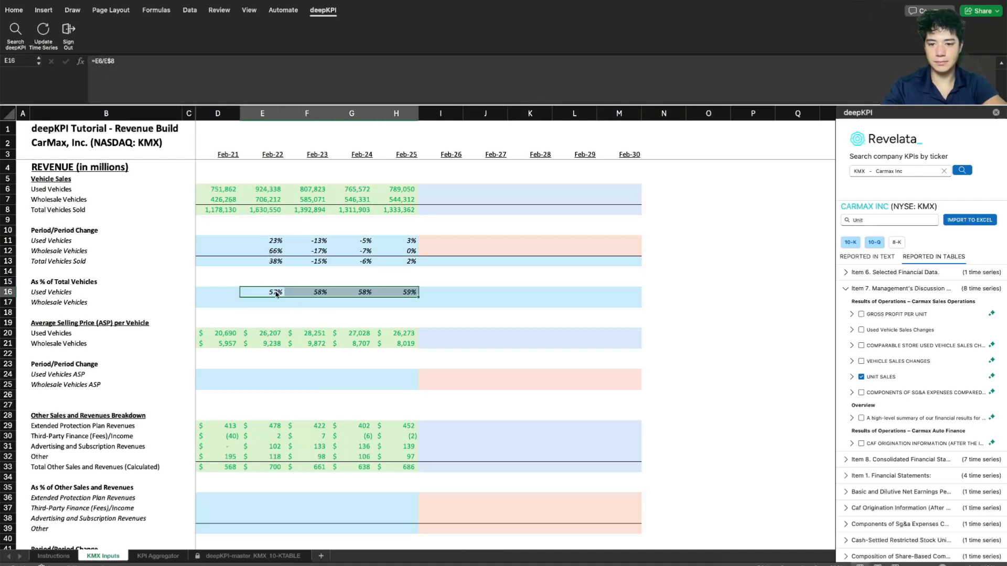
pyautogui.hotkey('shift', 'Down')
pyautogui.hotkey('ctrl', 'd')
pyautogui.click(485, 271)
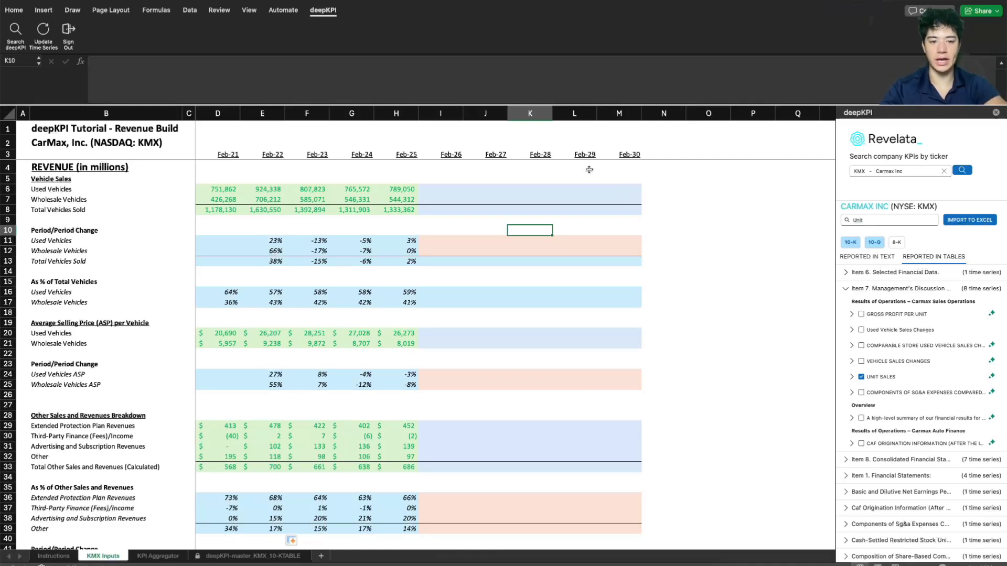
# Step: Enter a 3% Used Vehicles period/period growth assumption for each year from Feb-26 to Feb-30 (I11:M11)
pyautogui.click(446, 242)
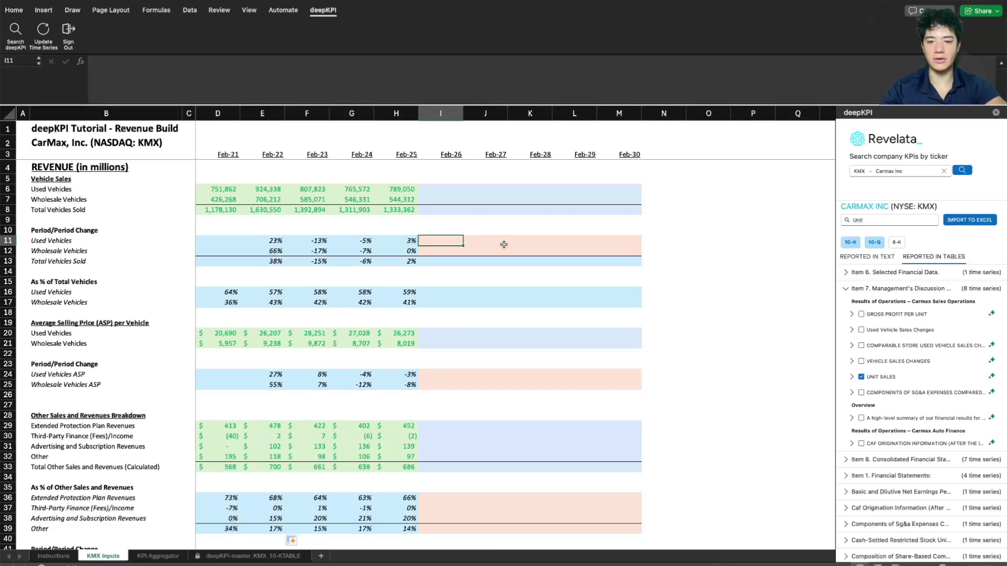
pyautogui.click(277, 234)
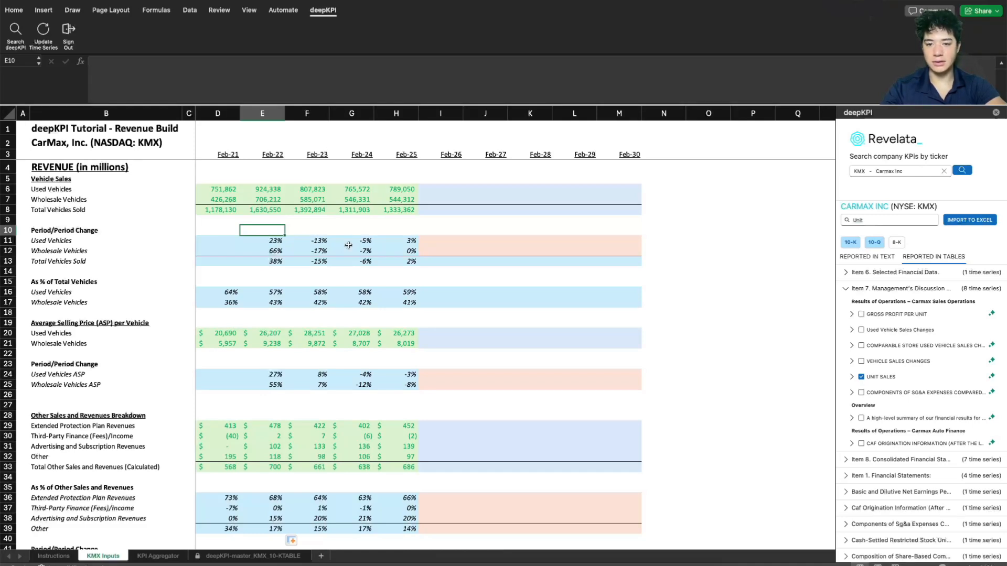
pyautogui.click(438, 243)
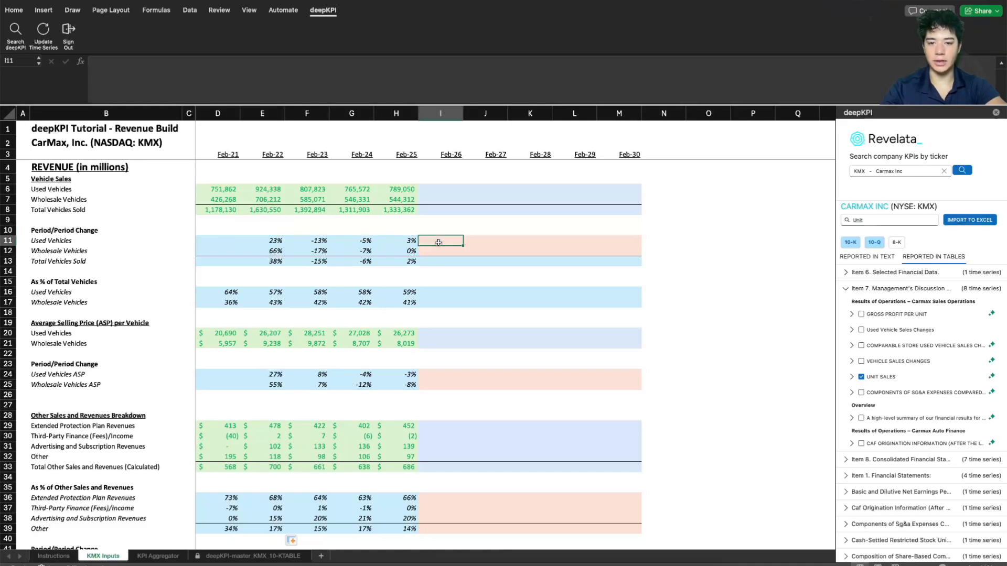
pyautogui.write('3%\t3%\t3%\t3%\t3%')
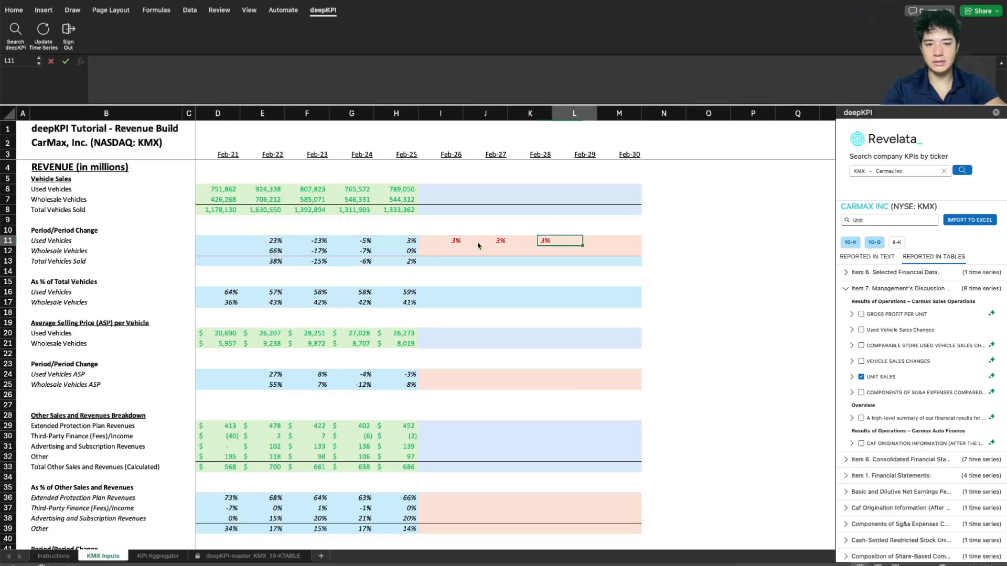
pyautogui.press('Left')
pyautogui.press('Left')
pyautogui.press('Left')
pyautogui.press('Left')
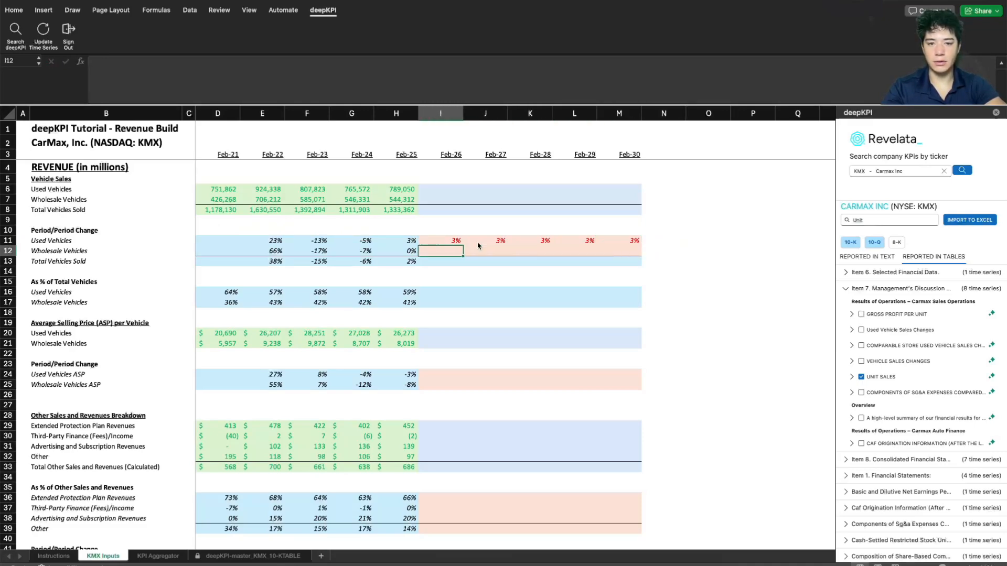
# Step: Set the Wholesale Vehicles period/period growth assumption to 0% in Feb-26 and fill it across to Feb-30 (I12:M12)
pyautogui.press('Down')
pyautogui.scroll(-2, 384, 256)
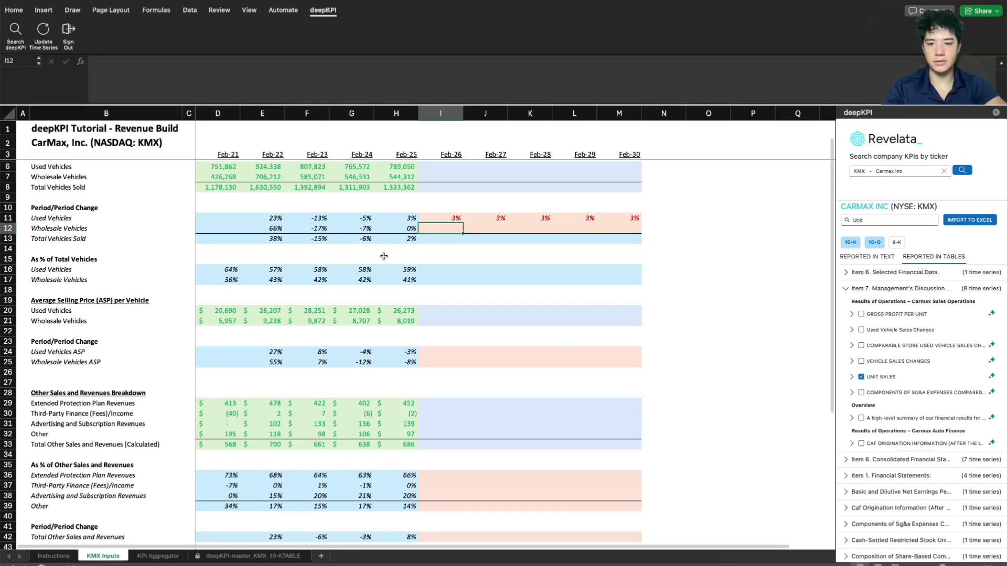
pyautogui.scroll(2, 383, 256)
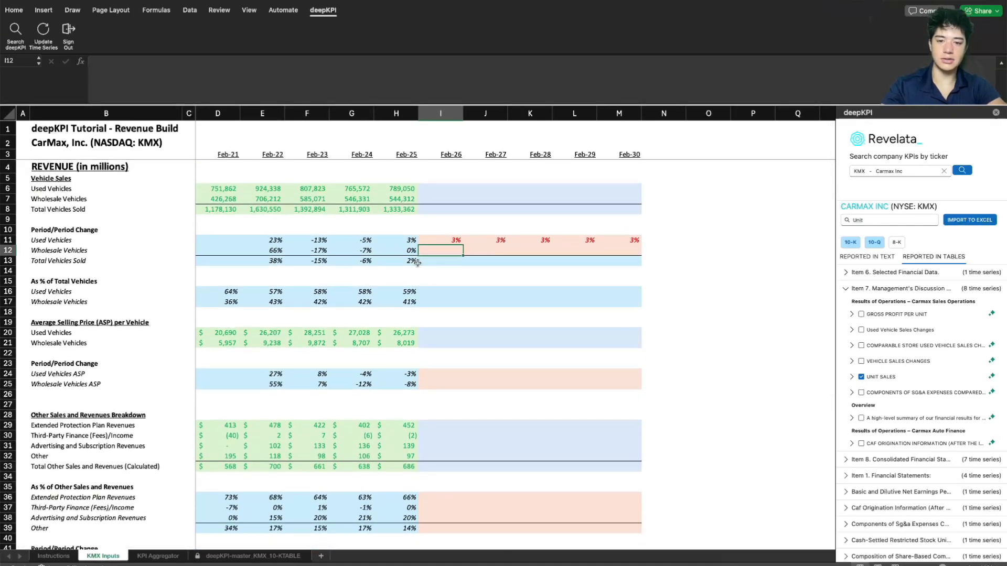
pyautogui.write('0')
pyautogui.hotkey('shift', 'Right')
pyautogui.hotkey('shift', 'Right')
pyautogui.hotkey('shift', 'Right')
pyautogui.hotkey('shift', 'Right')
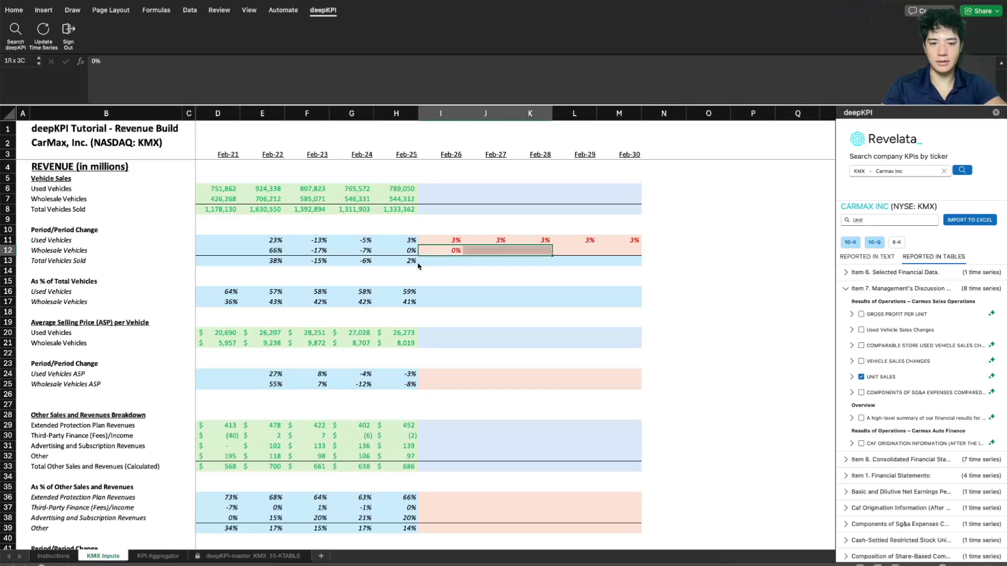
pyautogui.hotkey('ctrl', 'r')
# Step: Review the Feb-26 to Feb-30 assumptions for vehicle sales, ASP and other sales down to the consolidated revenue section
pyautogui.click(440, 373)
pyautogui.scroll(-1, 481, 351)
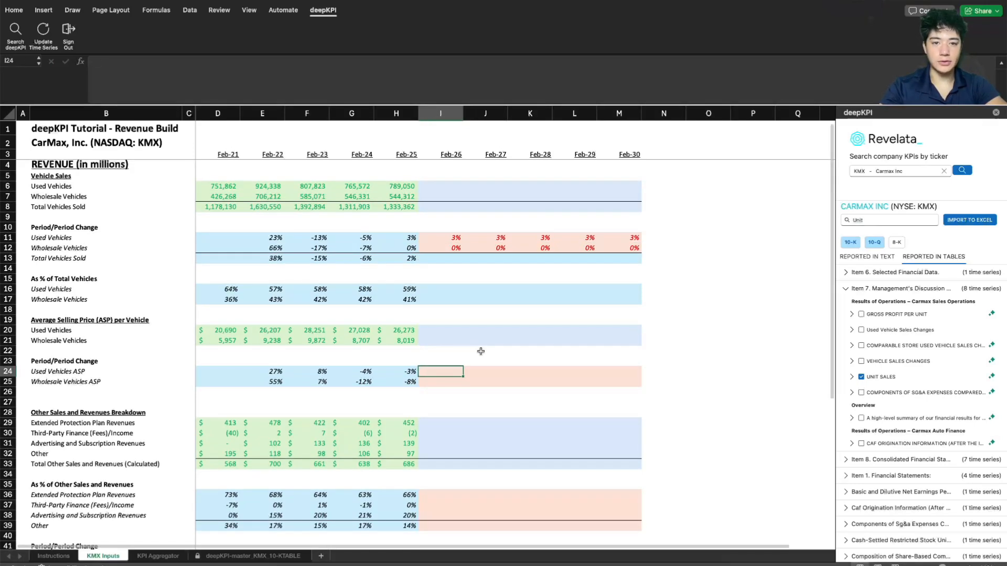
pyautogui.scroll(-1, 481, 351)
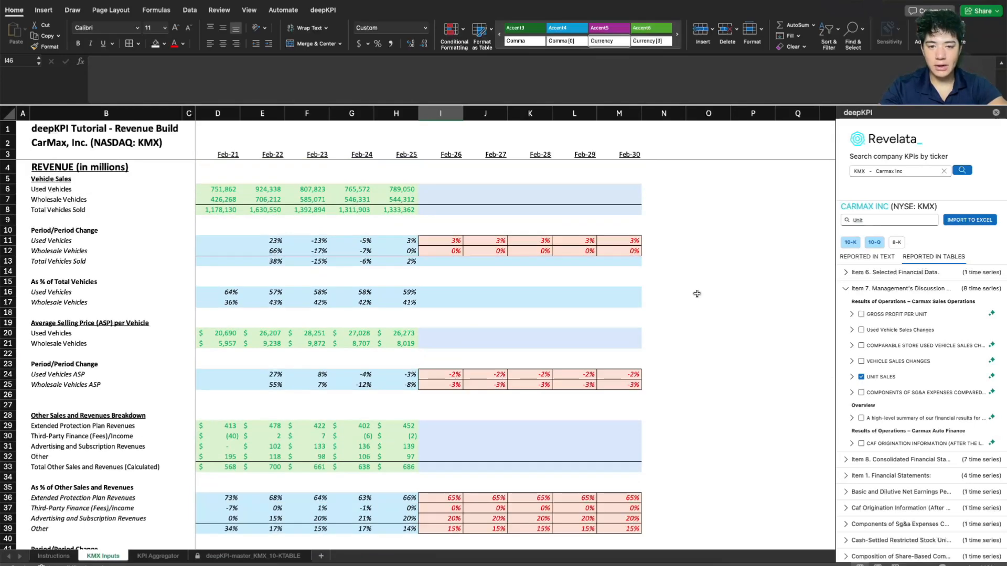
pyautogui.scroll(-10, 697, 293)
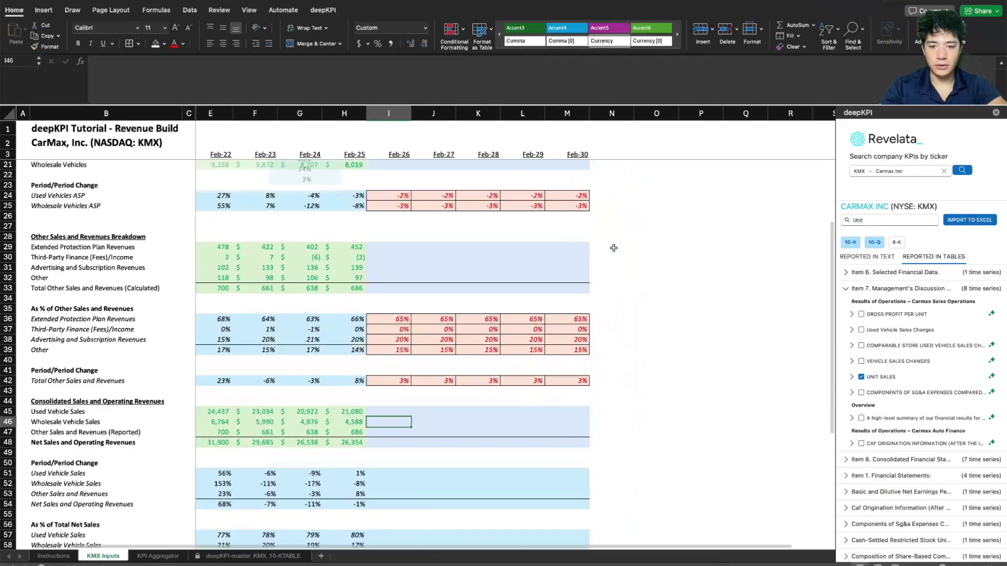
pyautogui.scroll(10, 613, 247)
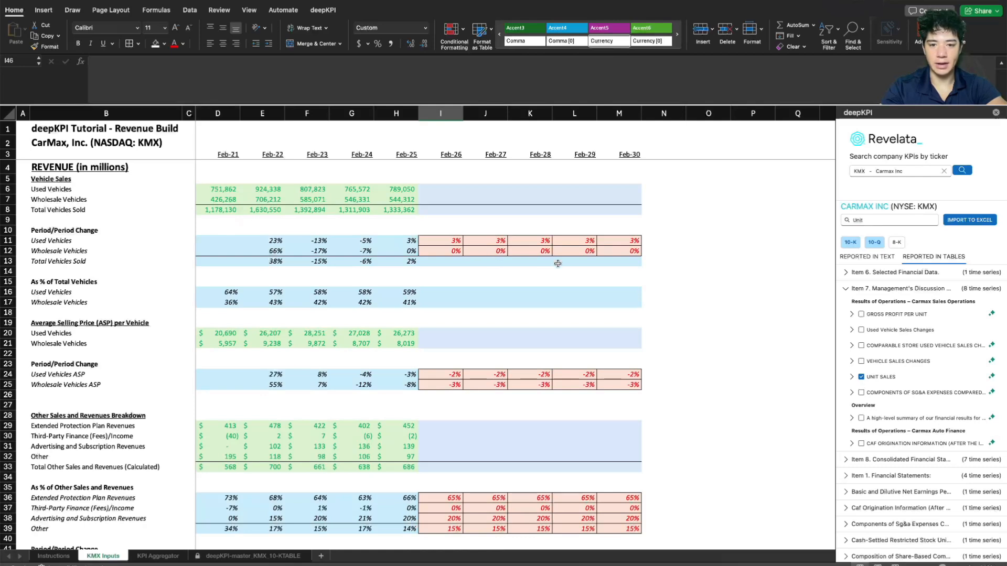
# Step: Project Feb-26 Used Vehicles in I6 as the Feb-25 units grown by the assumption, =H6*(1+I11)
pyautogui.click(439, 188)
pyautogui.write('=')
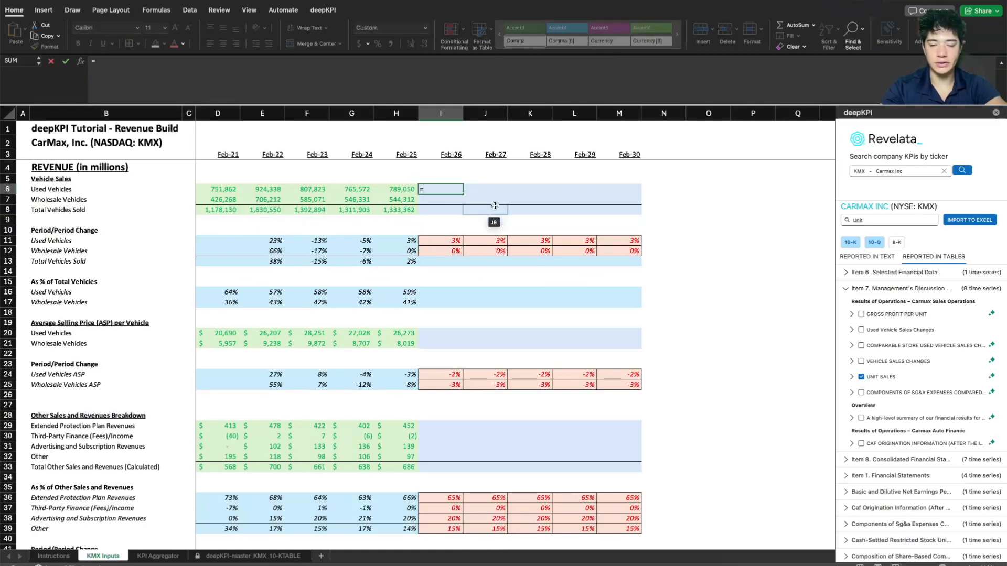
pyautogui.click(406, 189)
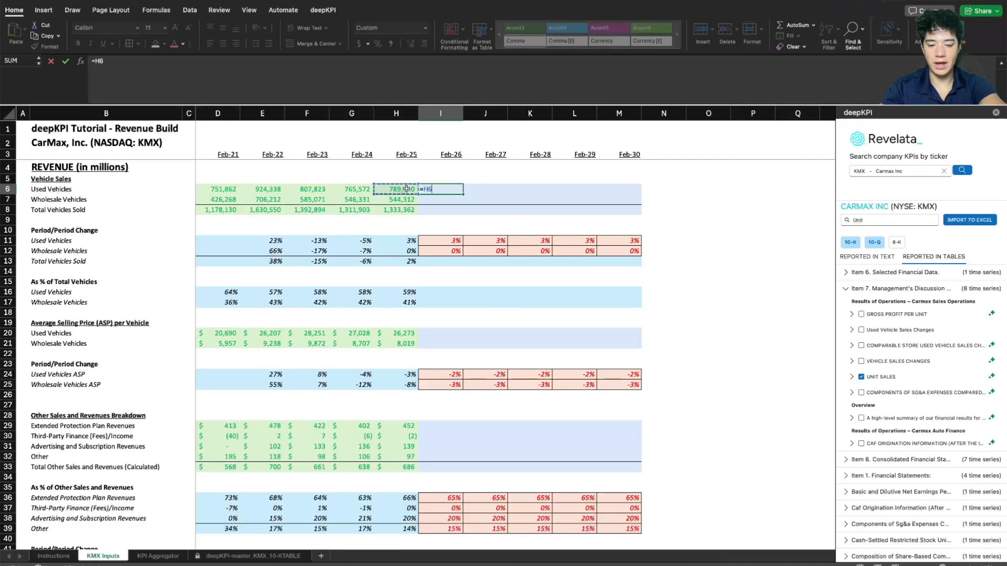
pyautogui.write('*(1+')
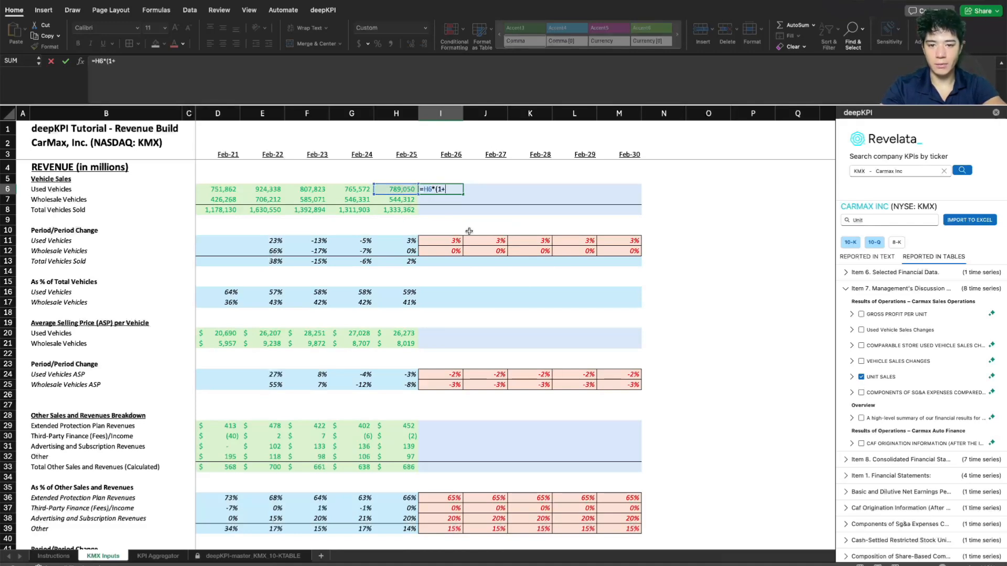
pyautogui.click(452, 240)
pyautogui.press('Return')
# Step: Fill the unit projection formula across through Feb-30 and down into the Wholesale Vehicles row (I6:M7)
pyautogui.click(455, 188)
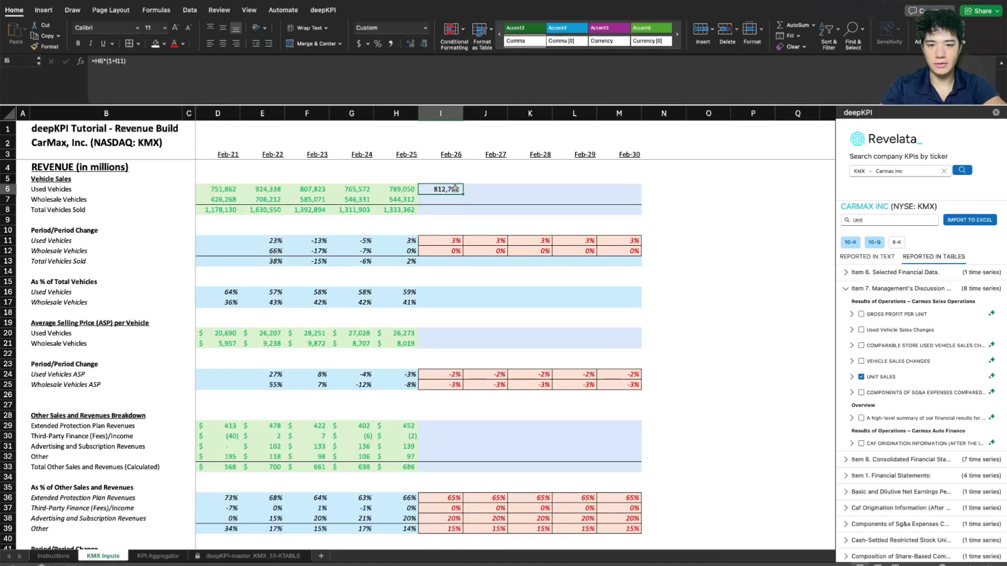
pyautogui.hotkey('shift', 'Down')
pyautogui.hotkey('shift', 'Down')
pyautogui.hotkey('shift', 'Right')
pyautogui.hotkey('shift', 'Up')
pyautogui.hotkey('shift', 'Up')
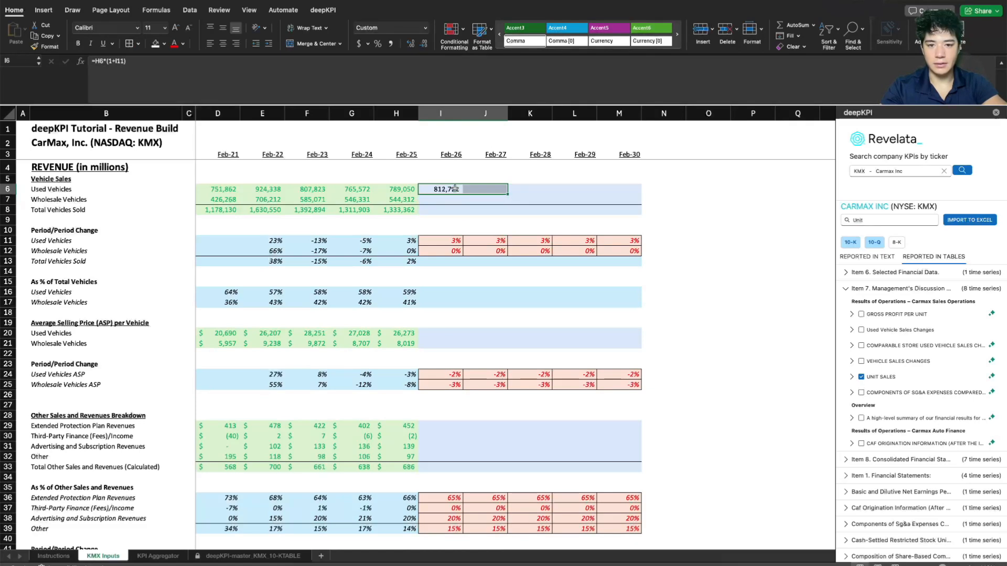
pyautogui.hotkey('shift', 'Left')
pyautogui.hotkey('shift', 'Right')
pyautogui.hotkey('shift', 'Right')
pyautogui.hotkey('shift', 'Right')
pyautogui.hotkey('shift', 'Right')
pyautogui.hotkey('ctrl', 'r')
pyautogui.hotkey('shift', 'Down')
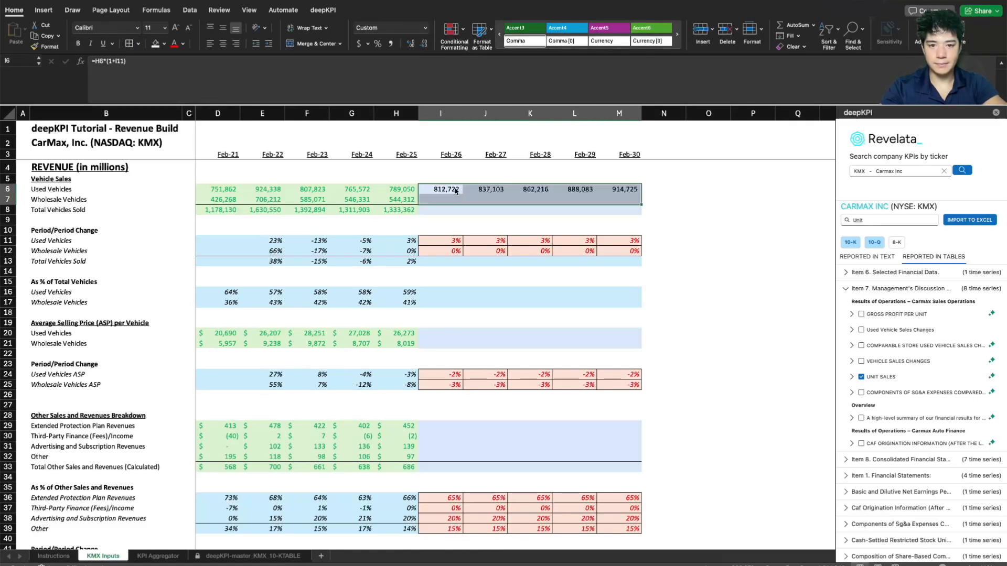
pyautogui.hotkey('ctrl', 'd')
# Step: Total the Feb-26 used and wholesale vehicles in I8 with =SUM(I6:I7)
pyautogui.press('Down')
pyautogui.press('Down')
pyautogui.press('Left')
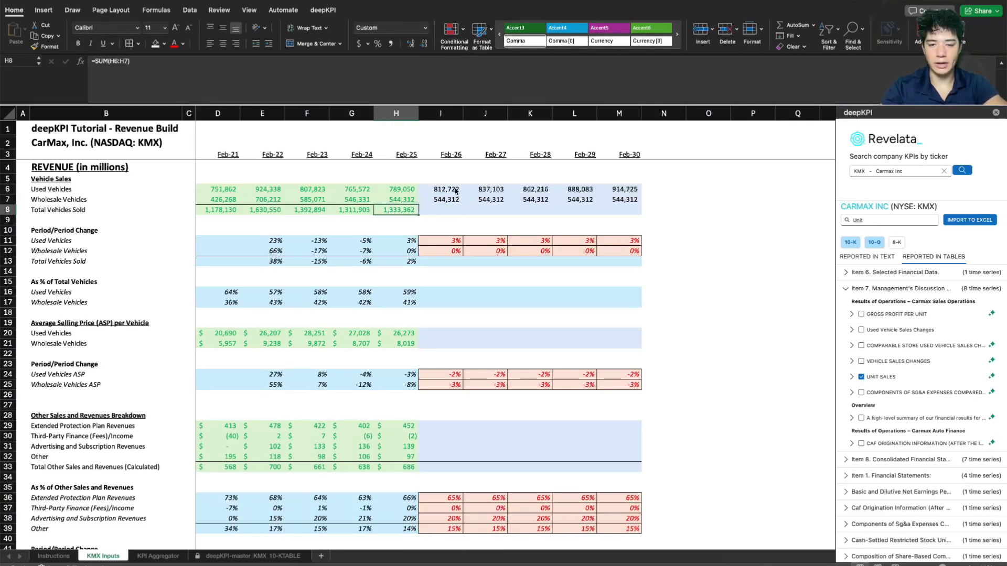
pyautogui.press('Right')
pyautogui.write('=sum(')
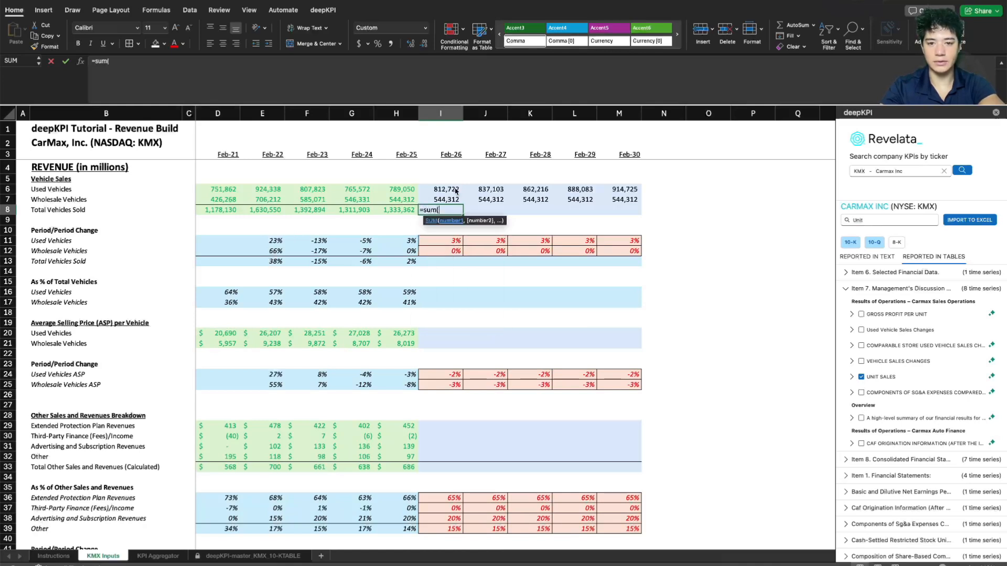
pyautogui.press('Up')
pyautogui.press('Up')
pyautogui.hotkey('shift', 'Down')
pyautogui.write(')')
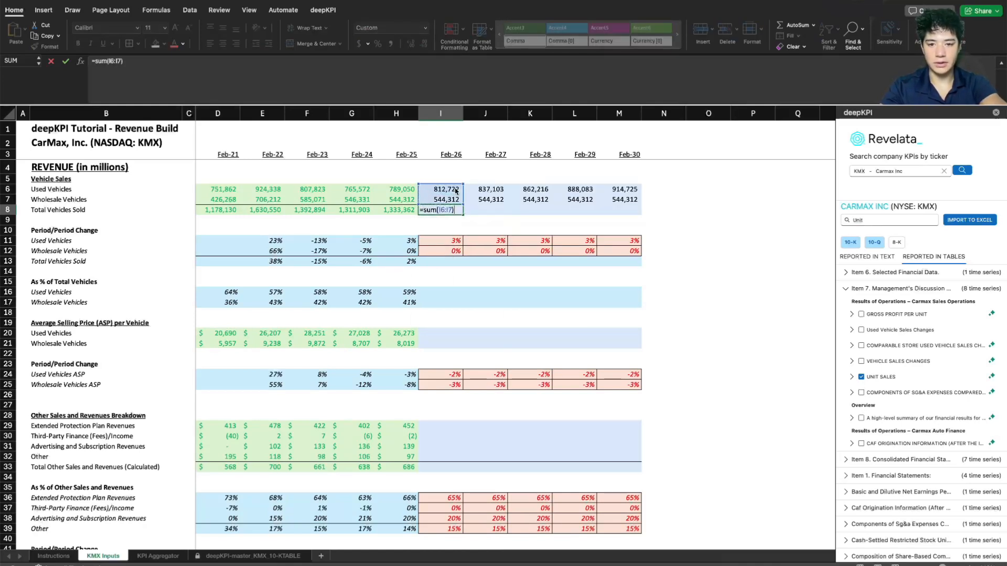
pyautogui.press('Return')
# Step: Fill the Total Vehicles Sold sum across from Feb-26 to Feb-30 (I8:M8)
pyautogui.press('Up')
pyautogui.hotkey('shift', 'Right')
pyautogui.hotkey('shift', 'Right')
pyautogui.hotkey('shift', 'Right')
pyautogui.hotkey('shift', 'Right')
pyautogui.hotkey('ctrl', 'r')
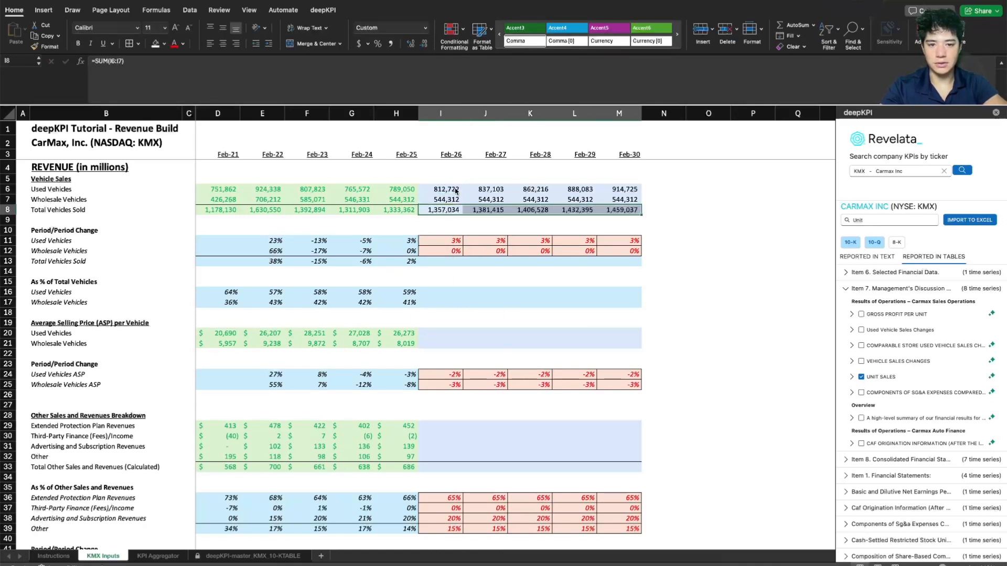
# Step: Extend the Total Vehicles Sold period/period change and the percent-of-total-vehicles formulas through Feb-30 (I13:M13 and I16:M17)
pyautogui.moveTo(455, 191); pyautogui.dragTo(619, 197)
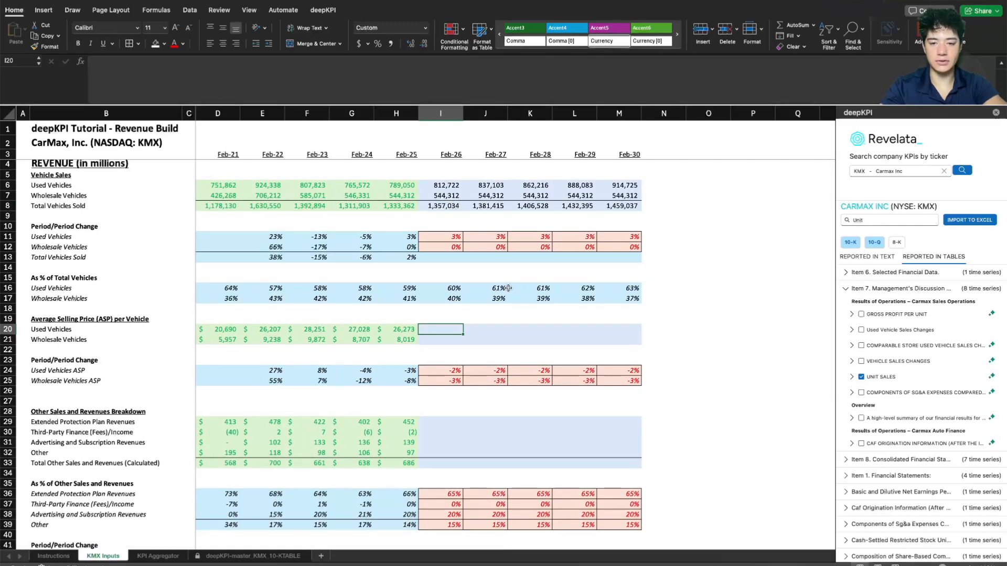
pyautogui.scroll(-1, 557, 312)
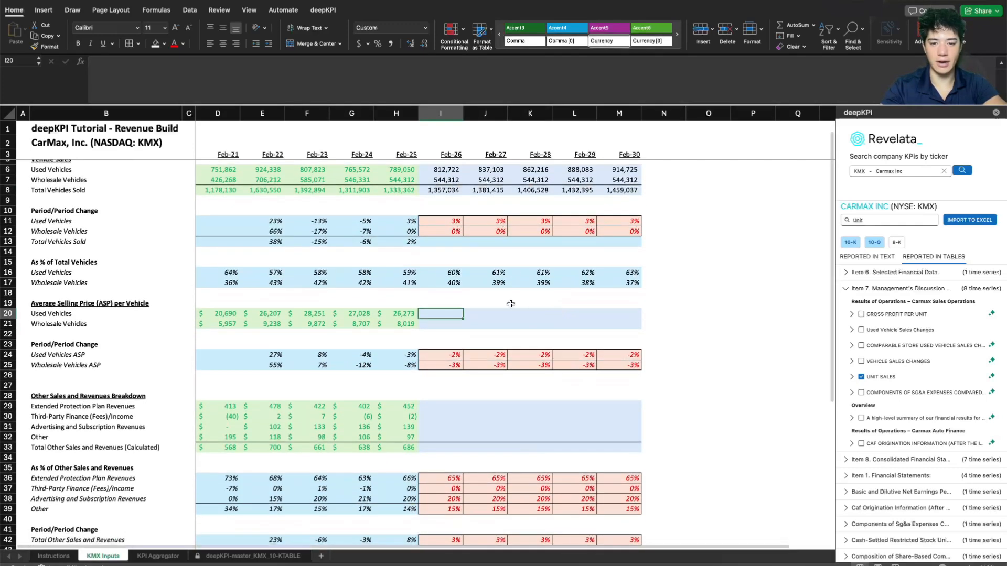
pyautogui.scroll(1, 581, 290)
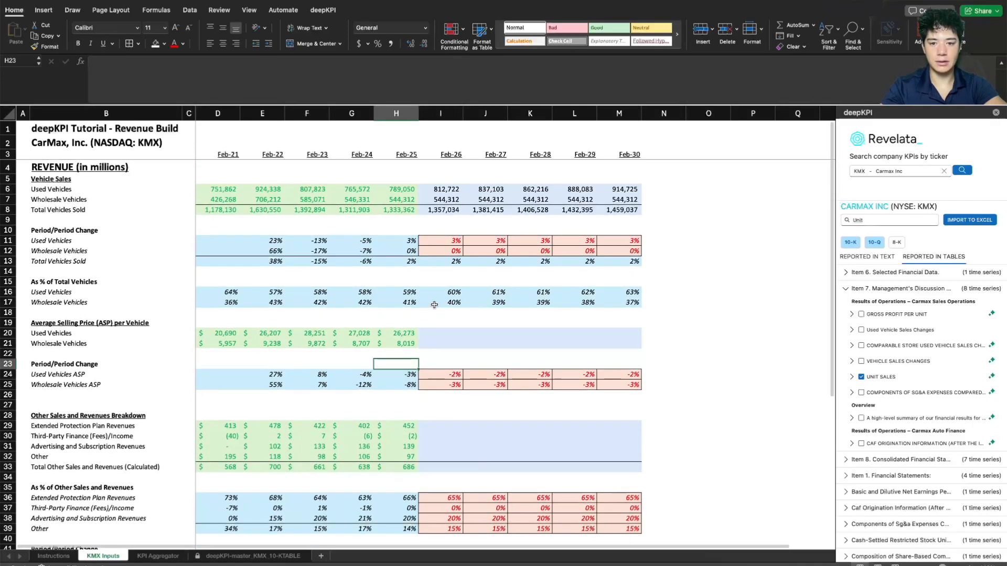
pyautogui.press('Down')
pyautogui.press('Down')
pyautogui.press('Down')
pyautogui.press('Left')
pyautogui.moveTo(438, 318); pyautogui.dragTo(438, 312)
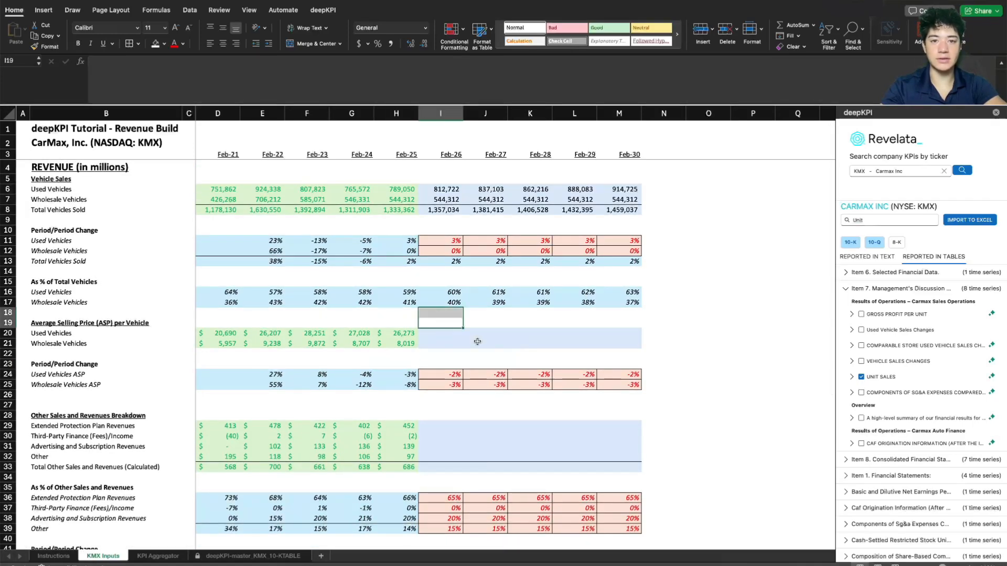
# Step: Review the Feb-26 to Feb-30 ASP and other sales projections down to the consolidated revenue section
pyautogui.scroll(-1, 497, 373)
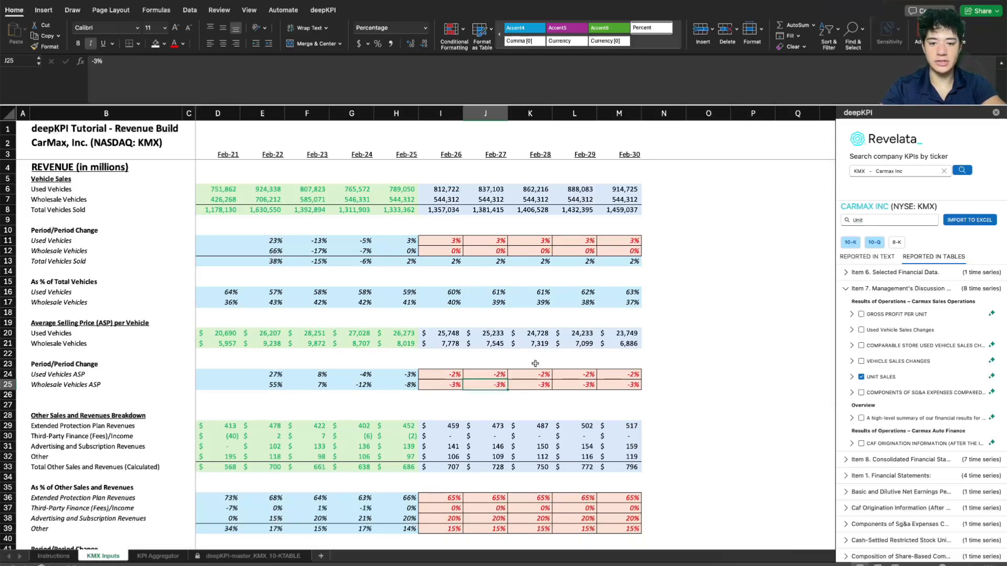
pyautogui.scroll(-2, 535, 363)
pyautogui.scroll(1, 535, 363)
pyautogui.scroll(-5, 471, 362)
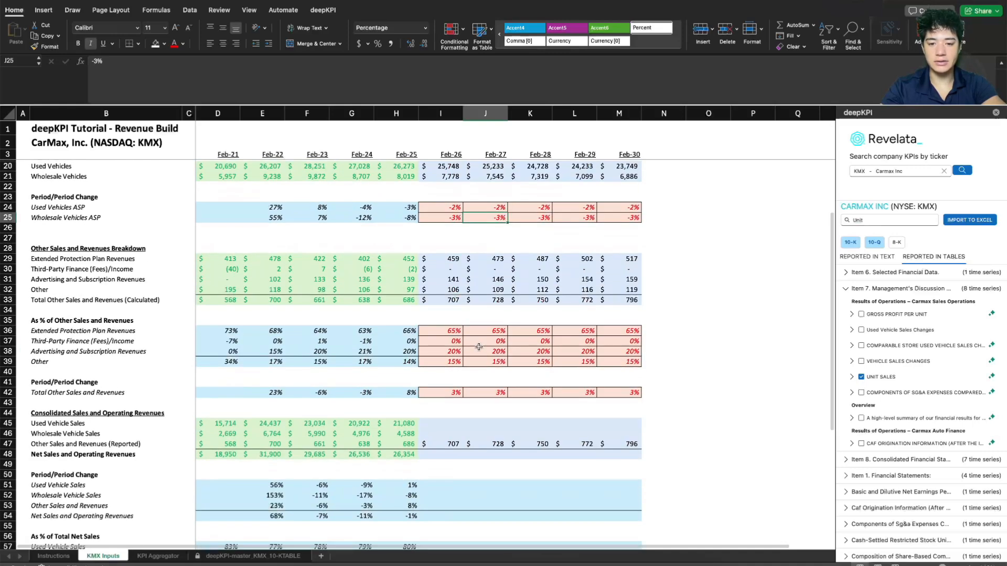
pyautogui.scroll(-2, 420, 435)
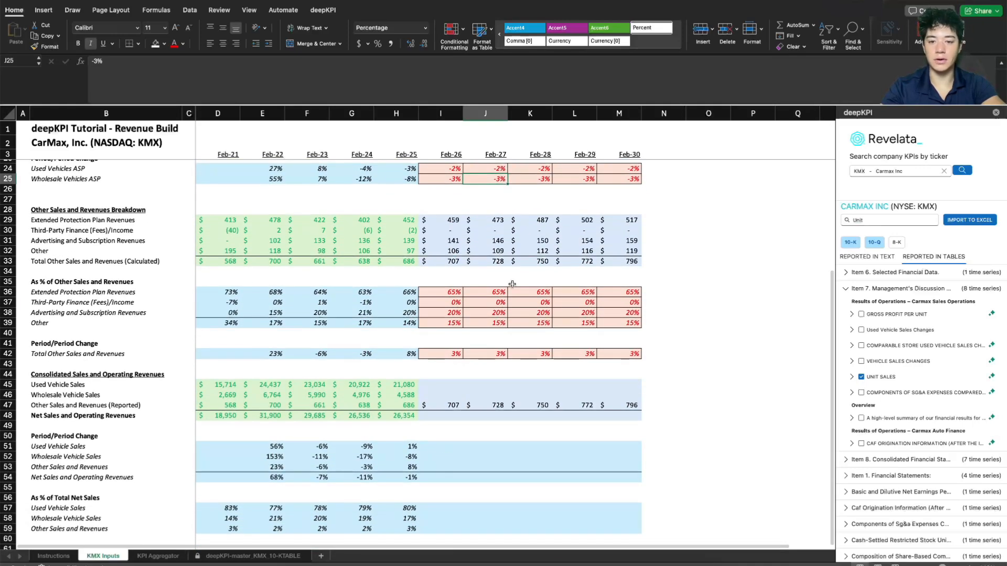
pyautogui.scroll(7, 512, 284)
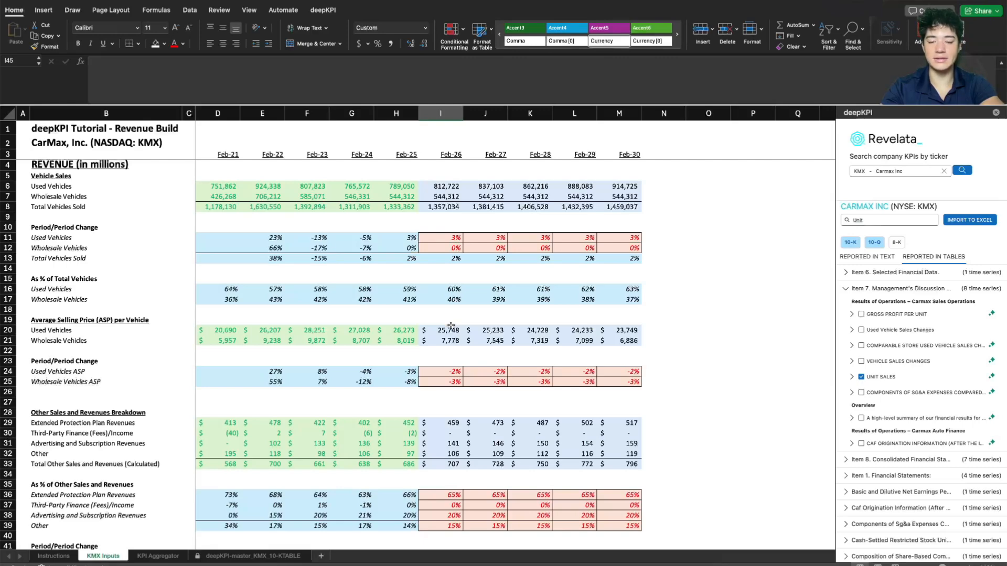
# Step: Calculate Feb-26 Used Vehicle Sales in millions in I45 from units and ASP with =I6*I20/1000000
pyautogui.write('=')
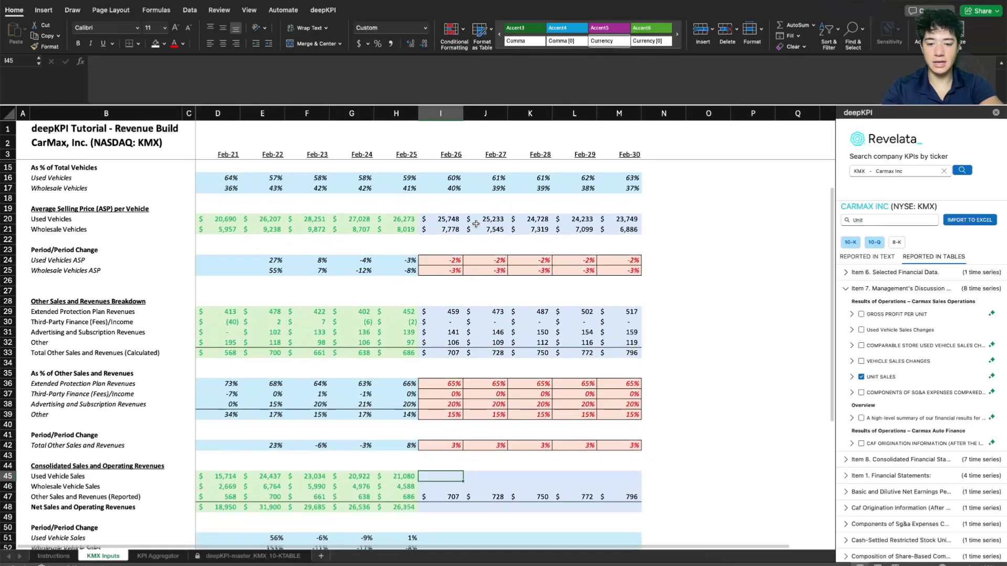
pyautogui.scroll(5, 461, 220)
pyautogui.click(452, 190)
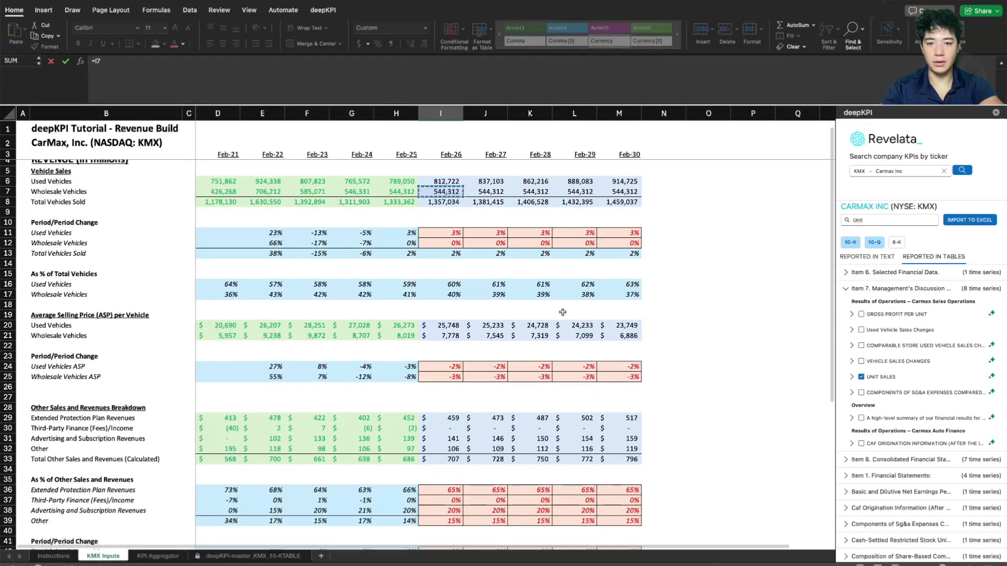
pyautogui.click(449, 181)
pyautogui.write('*')
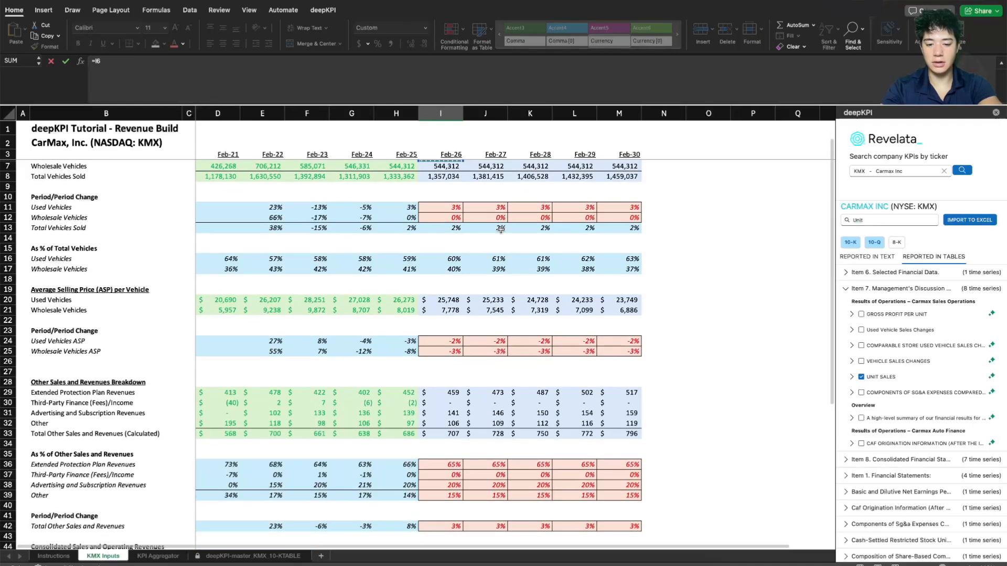
pyautogui.click(445, 300)
pyautogui.scroll(-3, 367, 252)
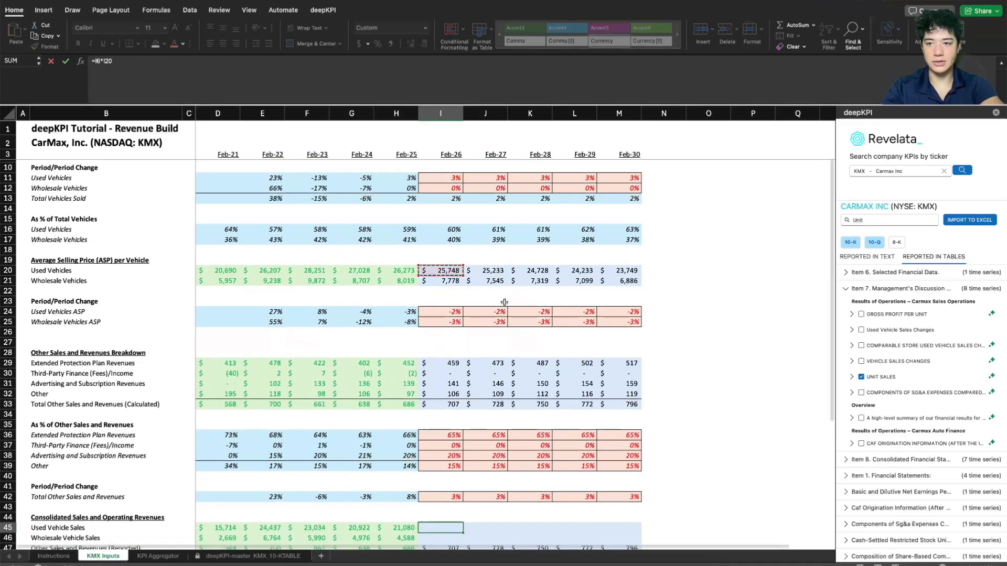
pyautogui.write('10')
pyautogui.scroll(-1, 340, 203)
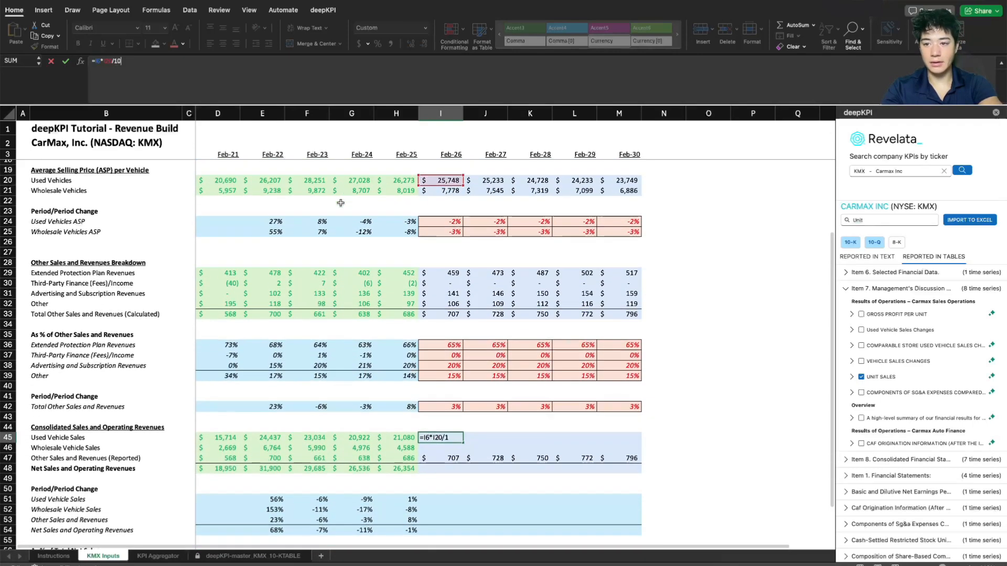
pyautogui.write('000000')
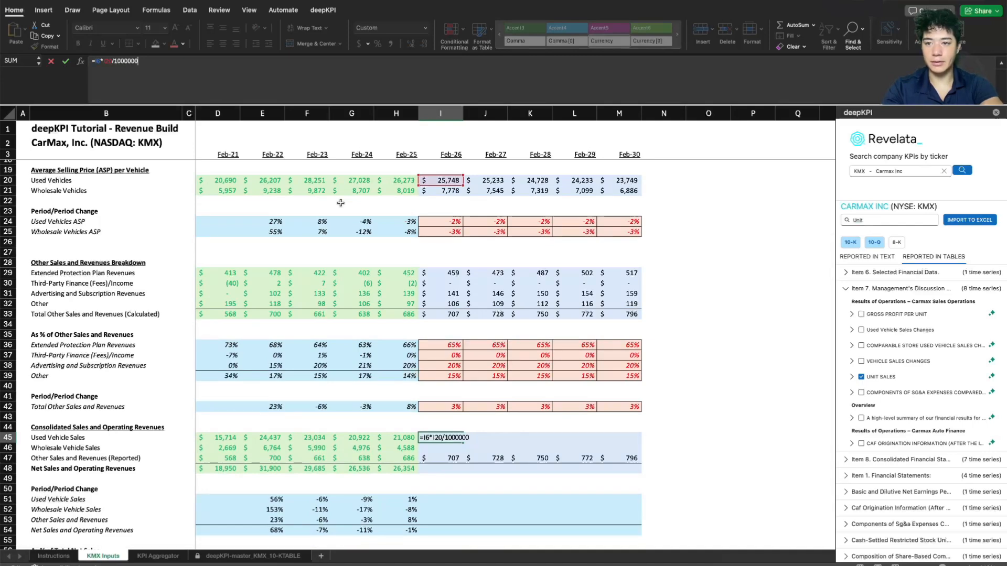
pyautogui.press('Return')
# Step: Fill the Used Vehicle Sales formula across from Feb-26 to Feb-30 (I45:M45)
pyautogui.scroll(-3, 340, 203)
pyautogui.click(451, 403)
pyautogui.scroll(-3, 472, 411)
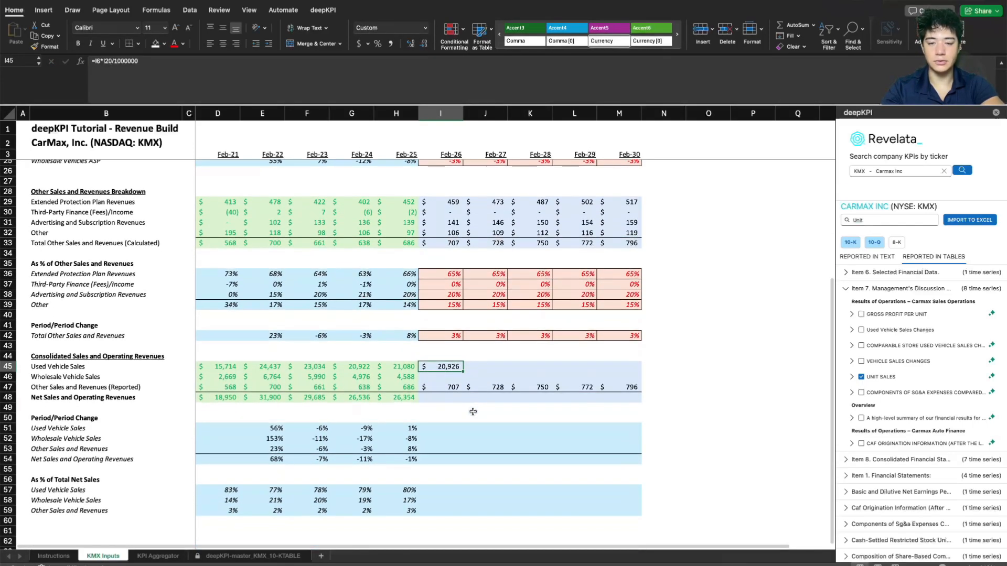
pyautogui.hotkey('shift', 'Right')
pyautogui.hotkey('shift', 'Right')
pyautogui.hotkey('shift', 'Right')
pyautogui.hotkey('shift', 'Right')
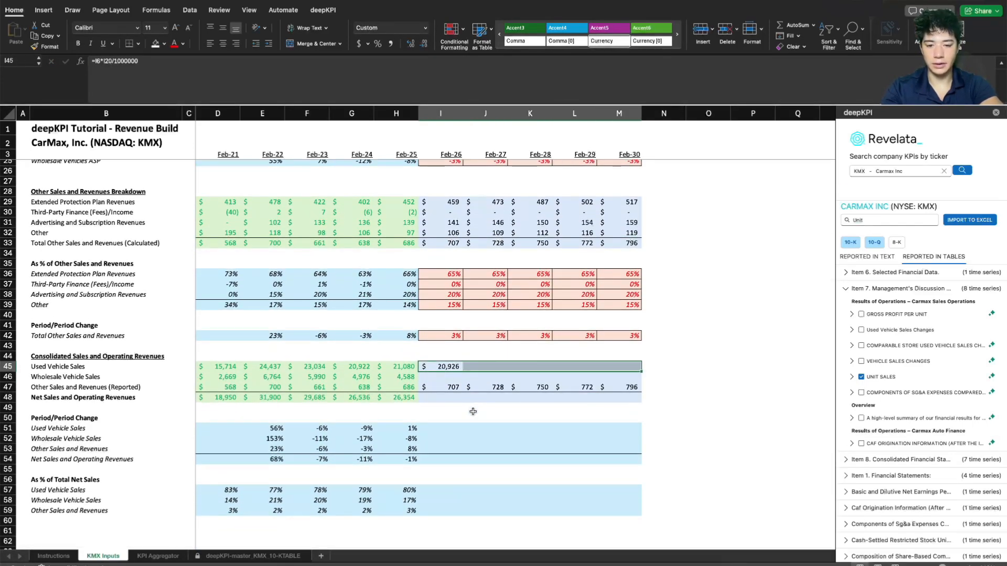
pyautogui.hotkey('ctrl', 'r')
# Step: Calculate Feb-26 Wholesale Vehicle Sales in I46 with =I7*I21/1000000 and fill the formula across through Feb-30
pyautogui.press('Down')
pyautogui.scroll(7, 486, 371)
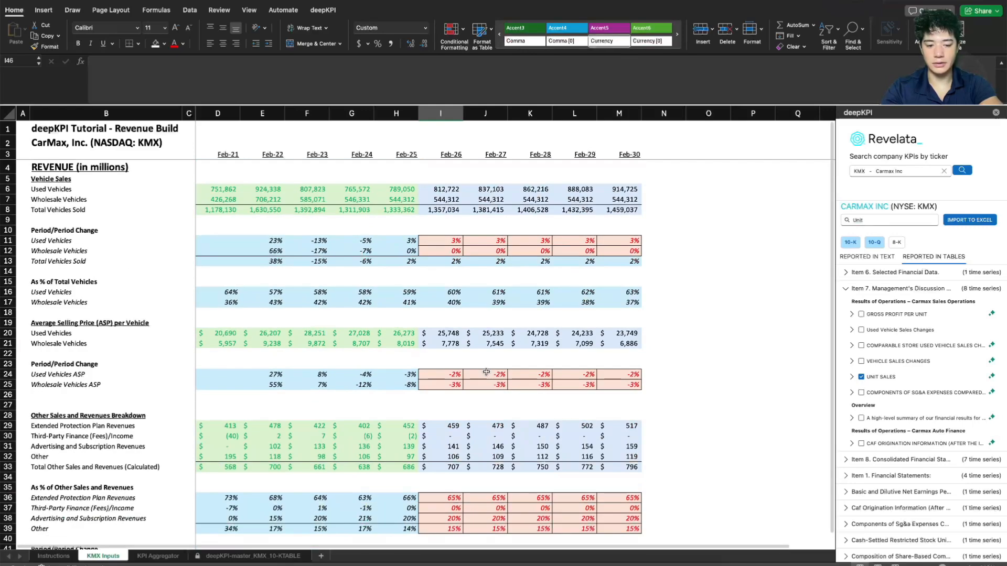
pyautogui.write('=')
pyautogui.scroll(3, 487, 373)
pyautogui.click(452, 209)
pyautogui.click(445, 199)
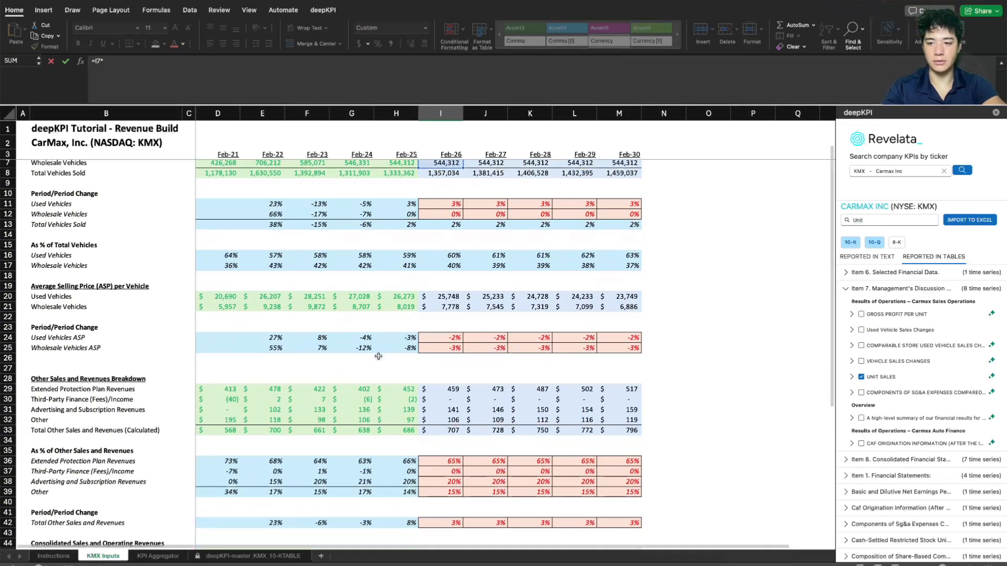
pyautogui.write('*')
pyautogui.scroll(-3, 380, 357)
pyautogui.click(446, 307)
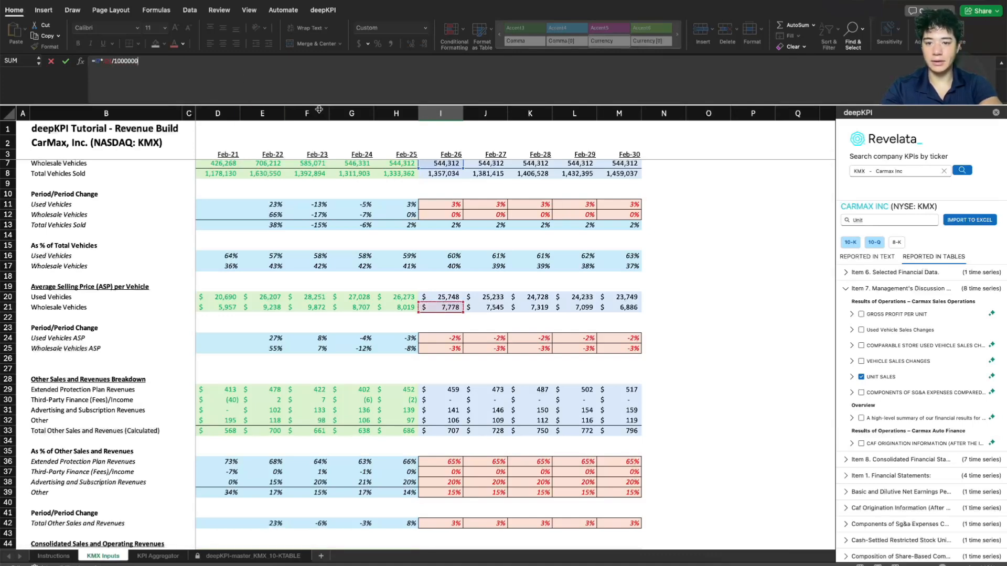
pyautogui.write('/1000000')
pyautogui.press('Return')
pyautogui.click(447, 410)
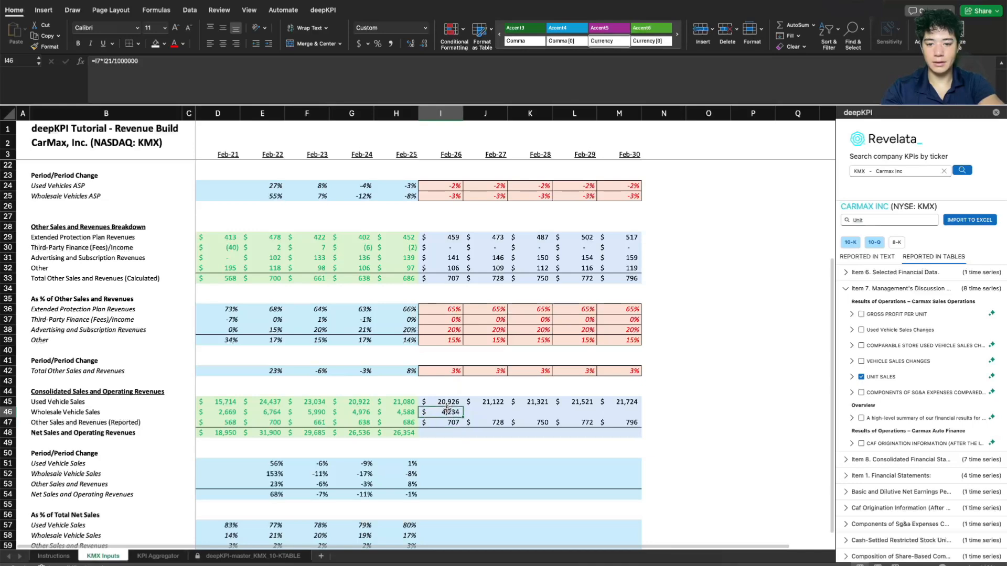
pyautogui.moveTo(463, 416); pyautogui.dragTo(619, 414)
# Step: Check the Other Sales and Revenues link in I47 and total Feb-26 Net Sales and Operating Revenues in I48 with =SUM(I45:I47)
pyautogui.click(470, 434)
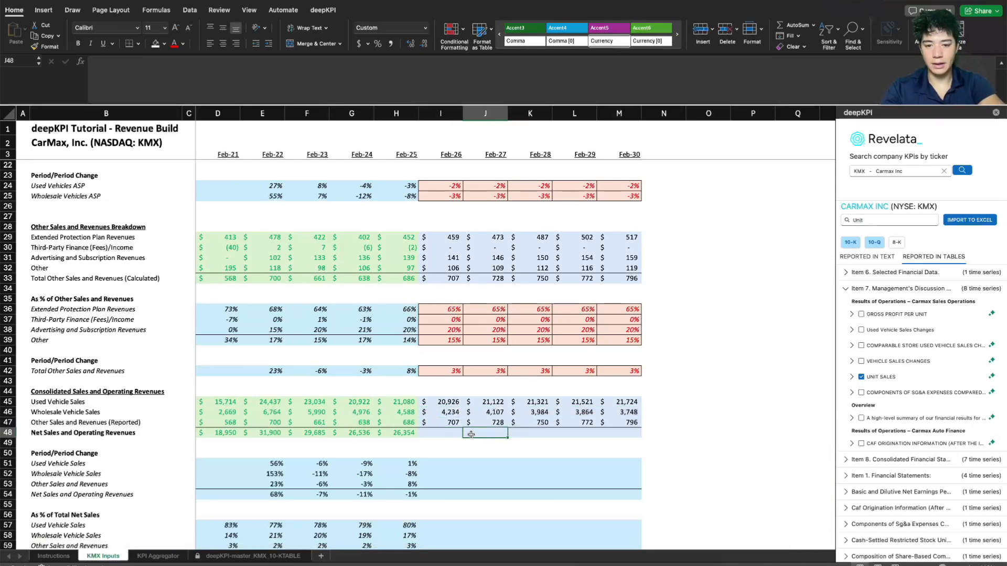
pyautogui.click(450, 422)
pyautogui.scroll(-1, 455, 303)
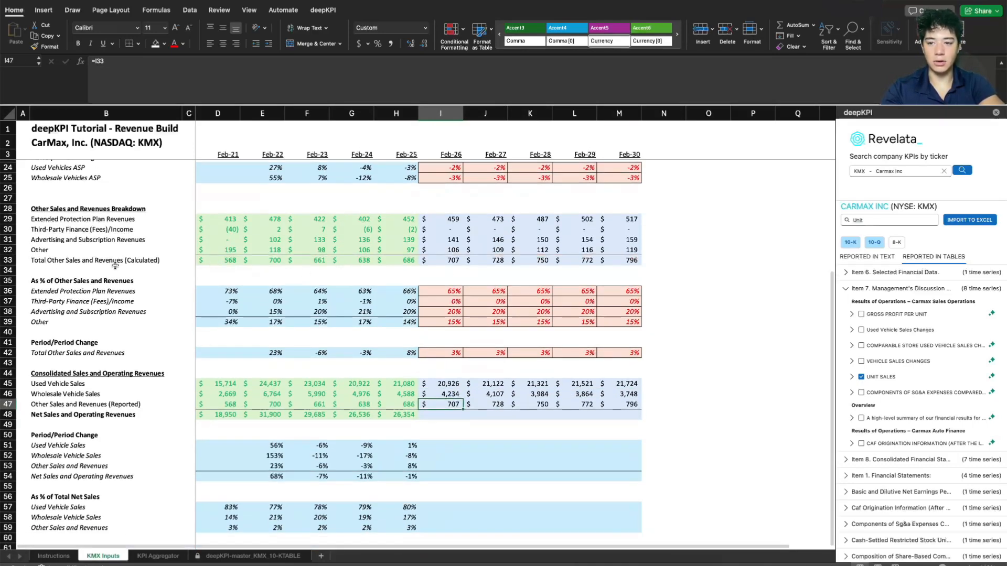
pyautogui.click(437, 415)
pyautogui.write('=')
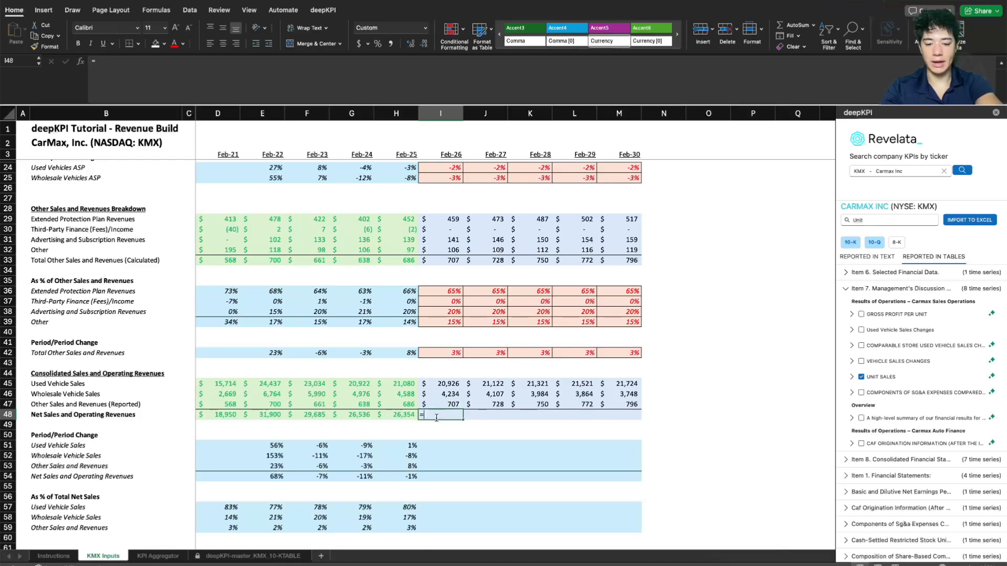
pyautogui.write('sum(')
pyautogui.moveTo(446, 404); pyautogui.dragTo(456, 387)
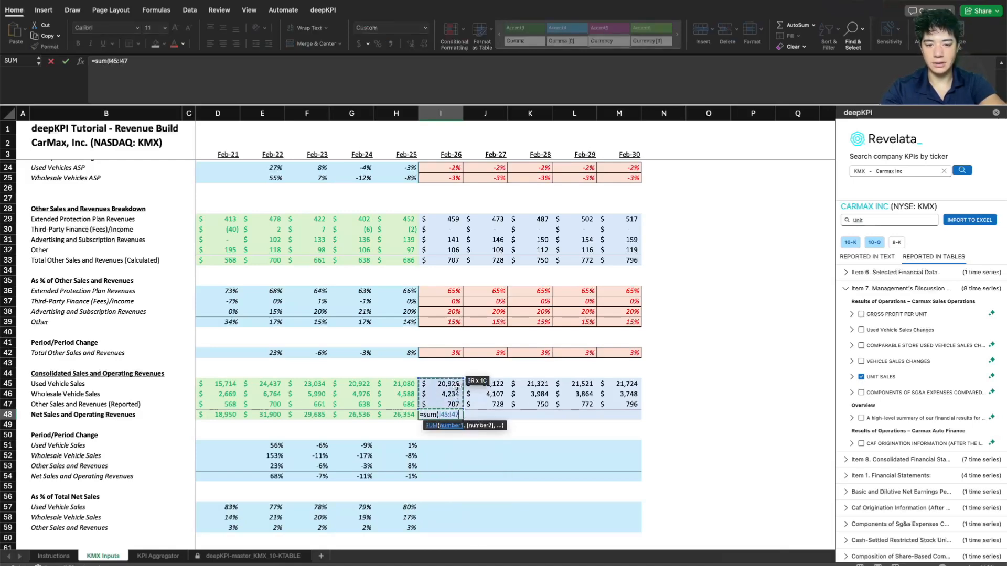
pyautogui.write(')')
pyautogui.press('Return')
# Step: Fill the Net Sales and Operating Revenues sum across from Feb-26 to Feb-30 (I48:M48)
pyautogui.click(449, 413)
pyautogui.hotkey('shift', 'Right')
pyautogui.hotkey('shift', 'Right')
pyautogui.hotkey('shift', 'Right')
pyautogui.hotkey('shift', 'Right')
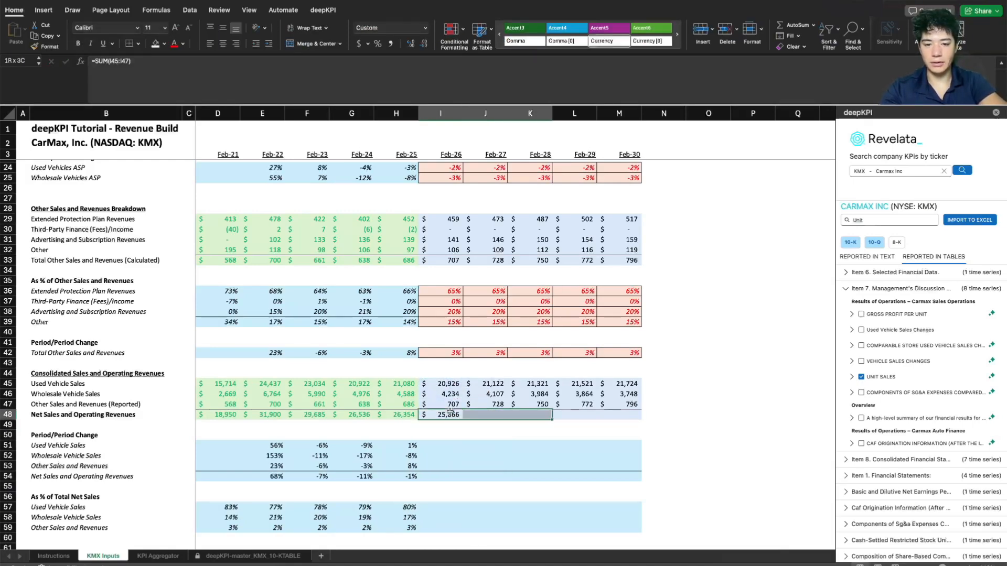
pyautogui.hotkey('ctrl', 'r')
# Step: Fill the consolidated period/period change and percent-of-total-net-sales formulas from Feb-25 across through Feb-30 (H51:M59)
pyautogui.scroll(-3, 409, 415)
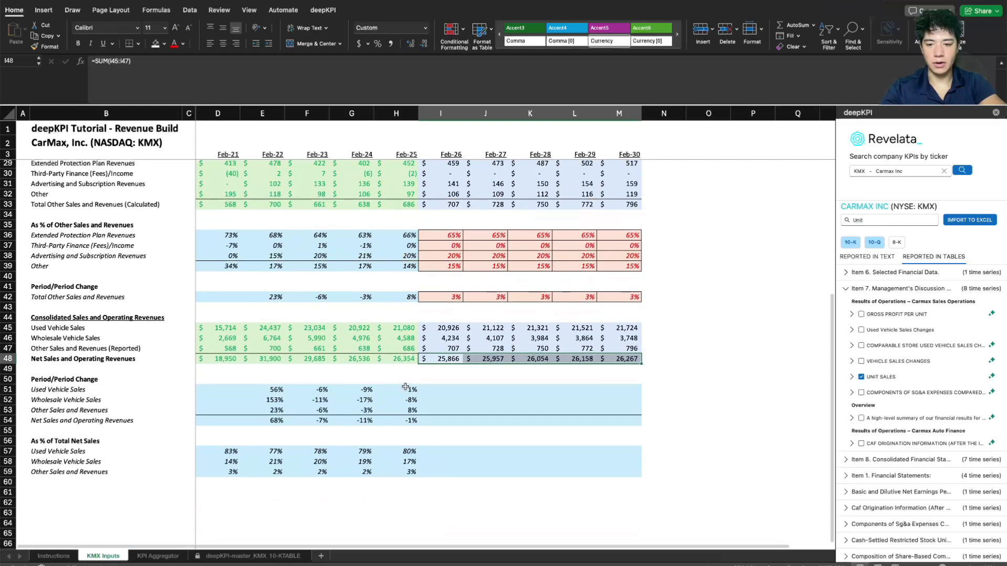
pyautogui.moveTo(405, 387); pyautogui.dragTo(408, 473)
pyautogui.hotkey('shift', 'Right')
pyautogui.hotkey('shift', 'Right')
pyautogui.hotkey('shift', 'Right')
pyautogui.hotkey('shift', 'Right')
pyautogui.hotkey('shift', 'Right')
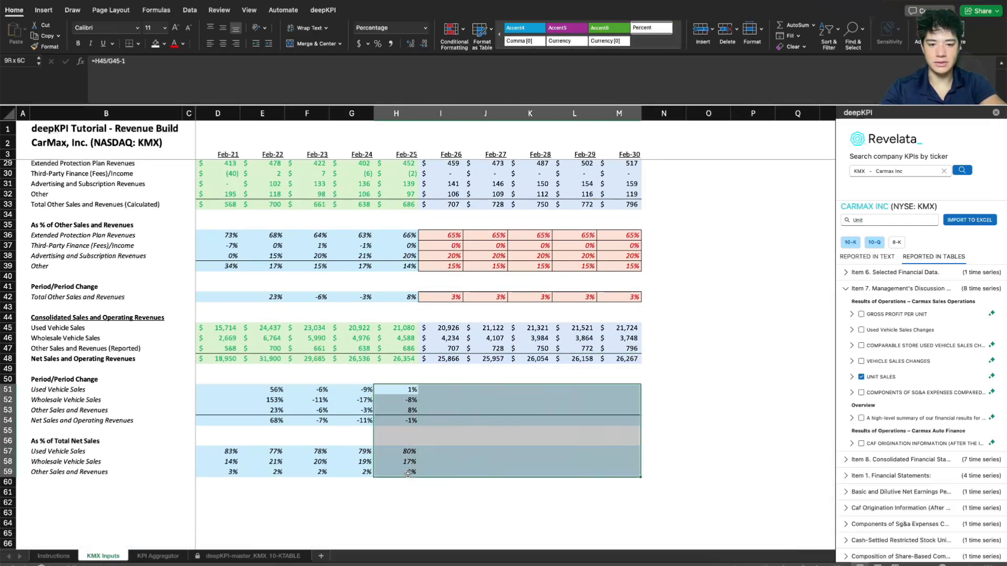
pyautogui.hotkey('ctrl', 'r')
pyautogui.click(537, 318)
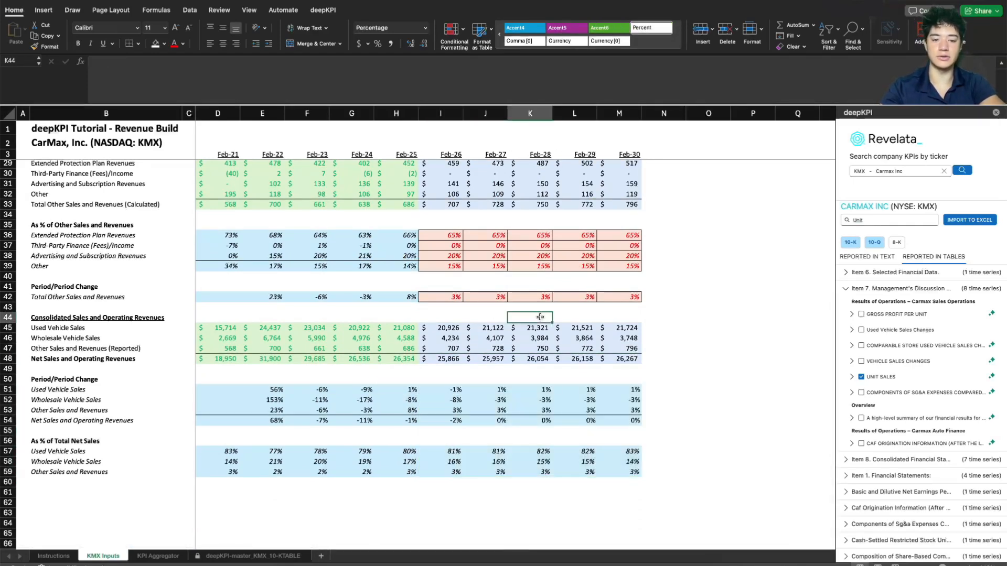
pyautogui.scroll(8, 573, 326)
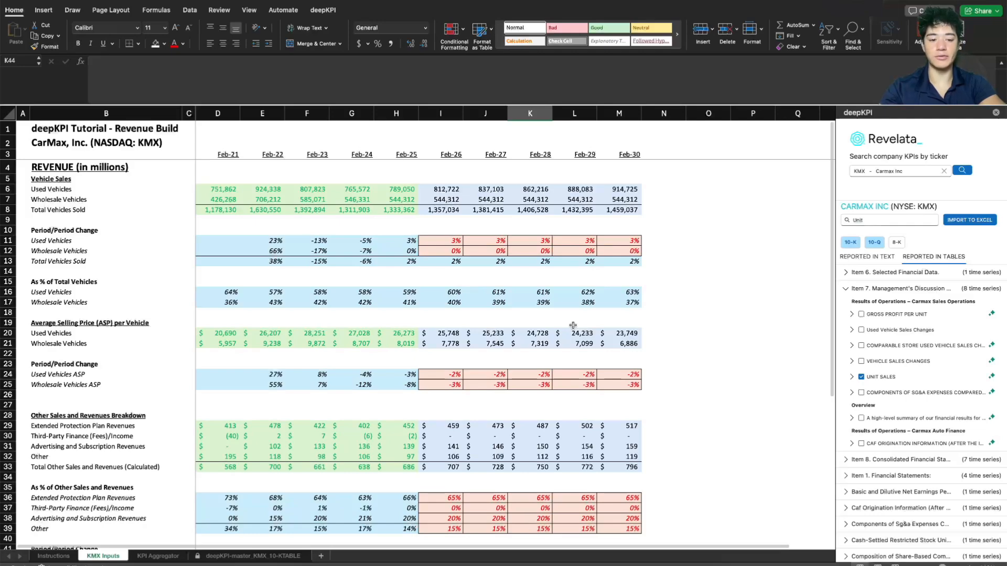